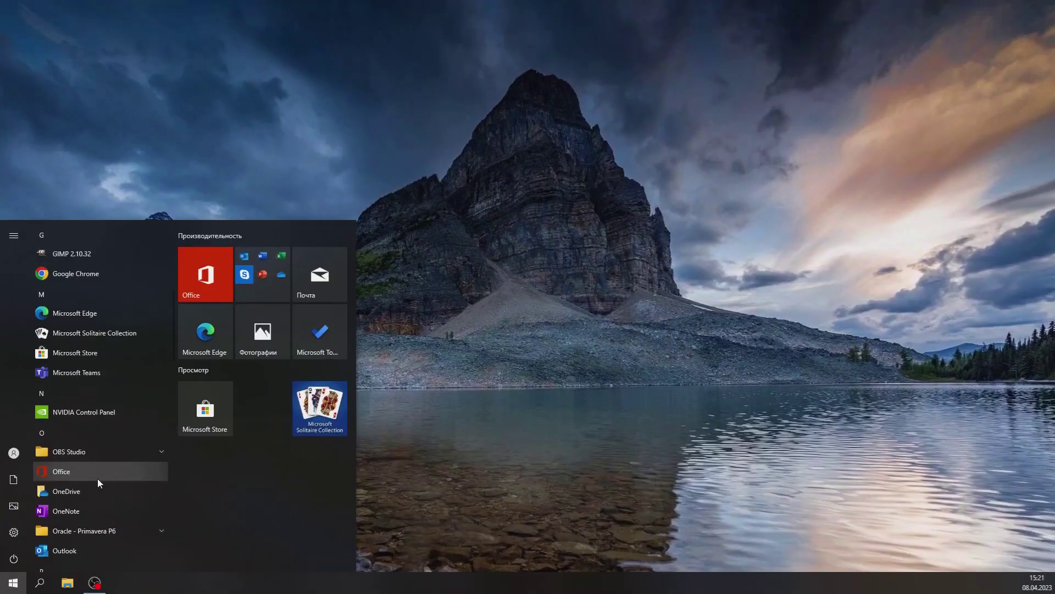
Start P6 Professional 21 and sign in as ADMIN with the account password
scroll(98, 479, down, 2)
click(110, 420)
click(109, 465)
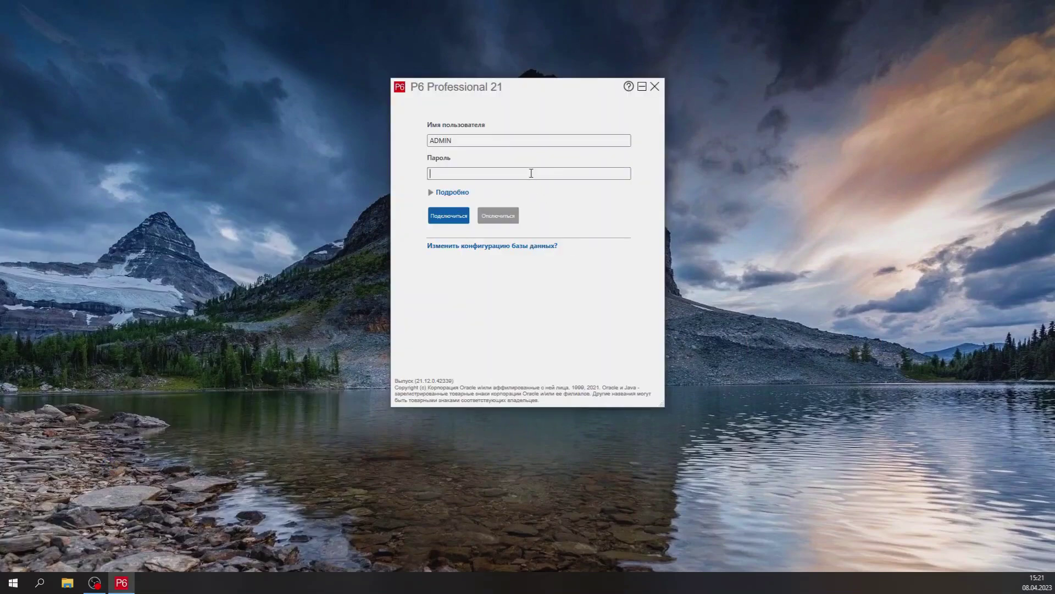
text(1)
key(Return)
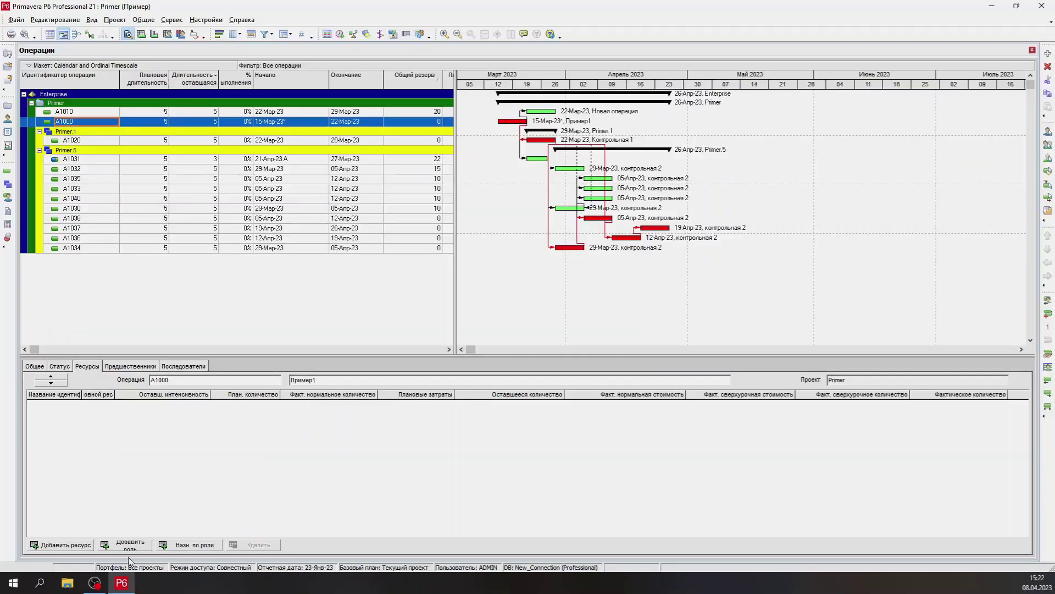
Assign labor resource M to activities A1000, A1020, A1031 and A1032
click(60, 545)
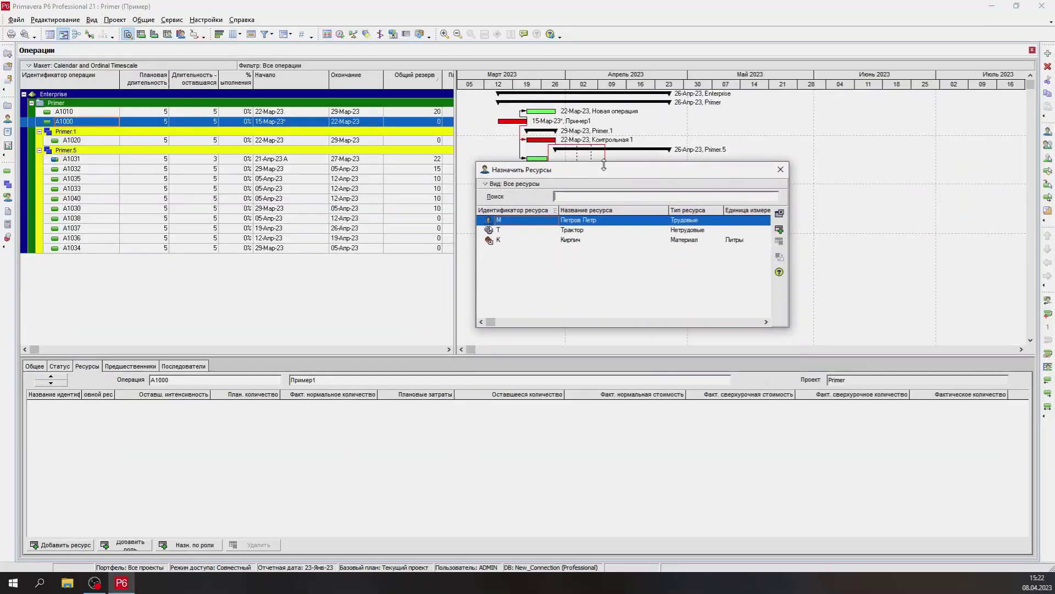
double_click(575, 222)
click(126, 142)
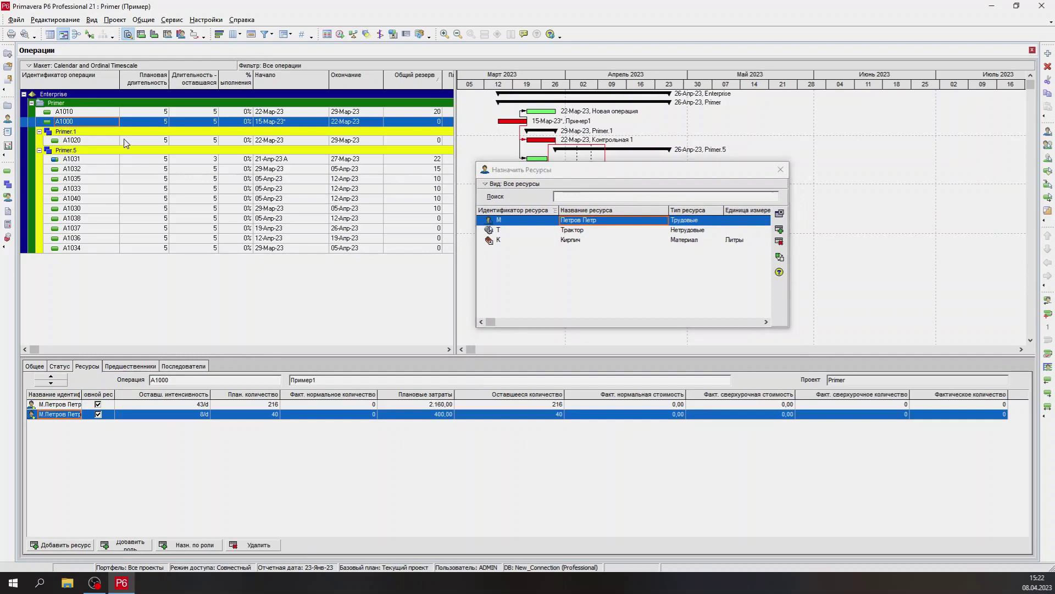
click(556, 226)
click(132, 161)
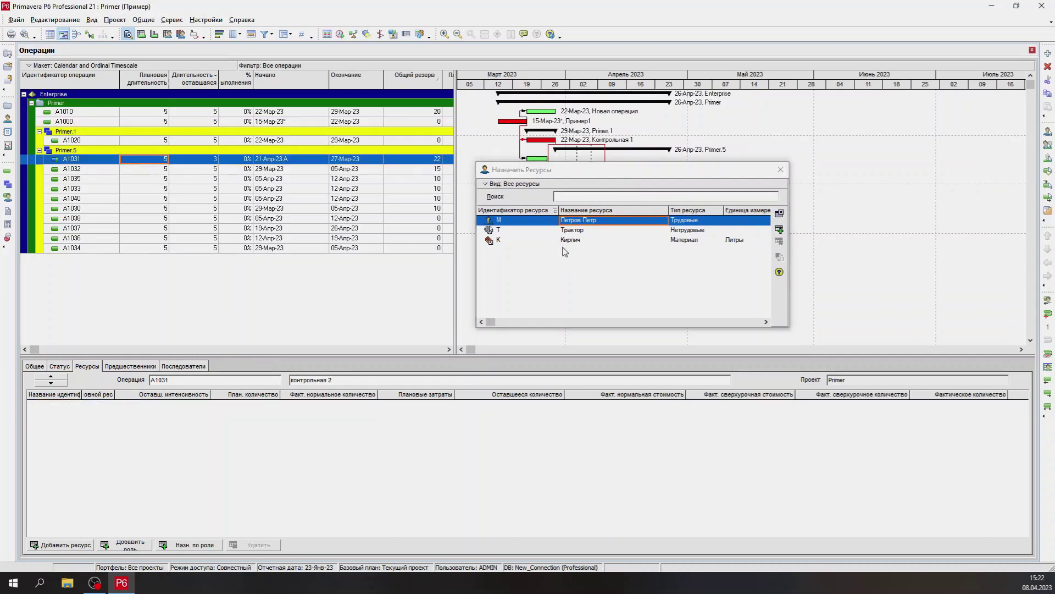
double_click(577, 221)
click(193, 170)
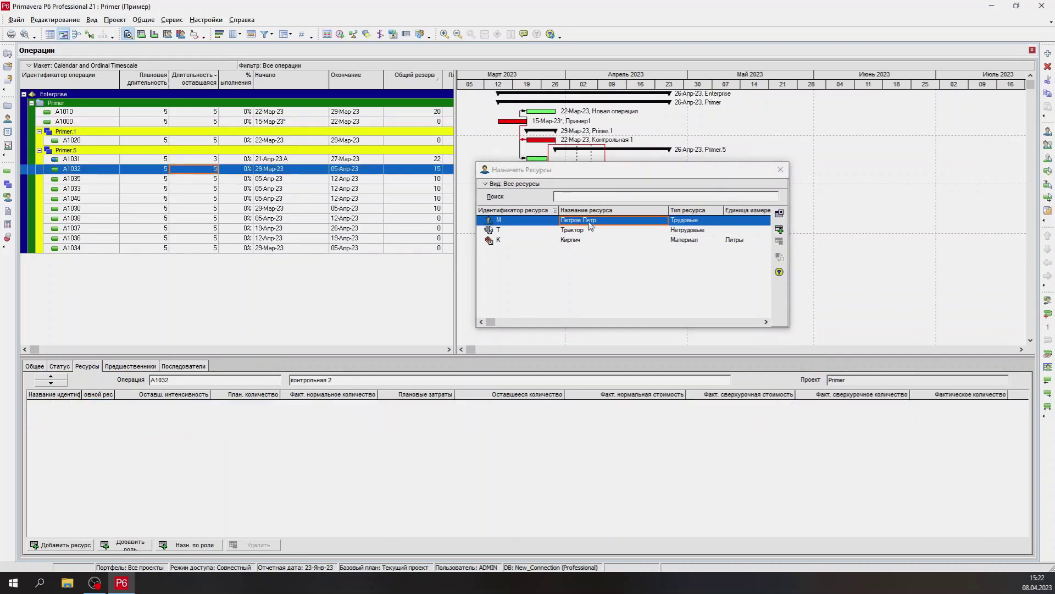
double_click(588, 222)
Assign the Кирпич material to activity A1035, and Кирпич, Трактор and labor resource M to activity A1033
click(194, 180)
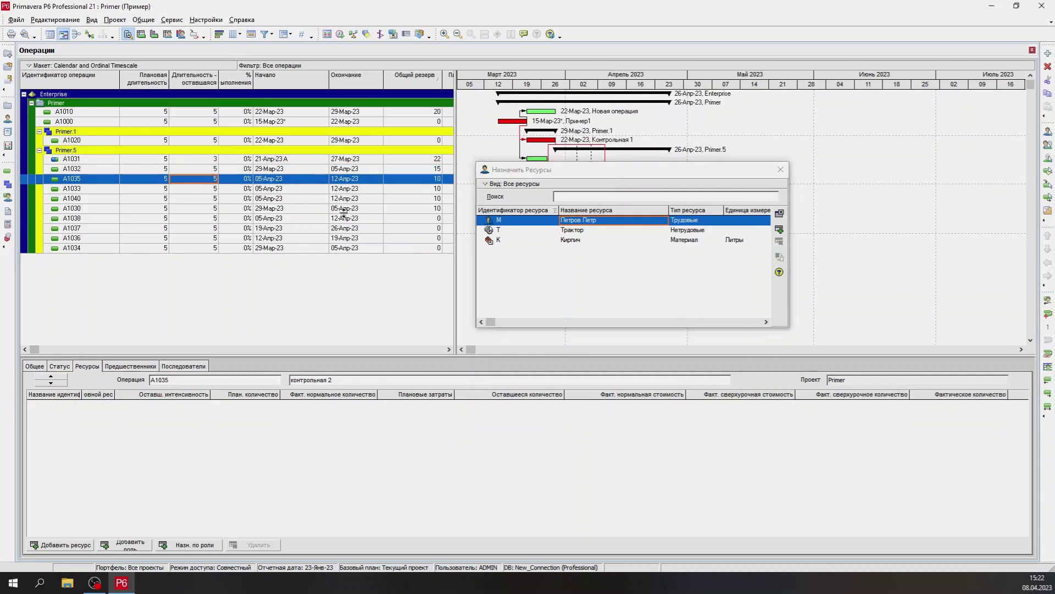
double_click(581, 241)
click(223, 188)
double_click(572, 241)
double_click(572, 230)
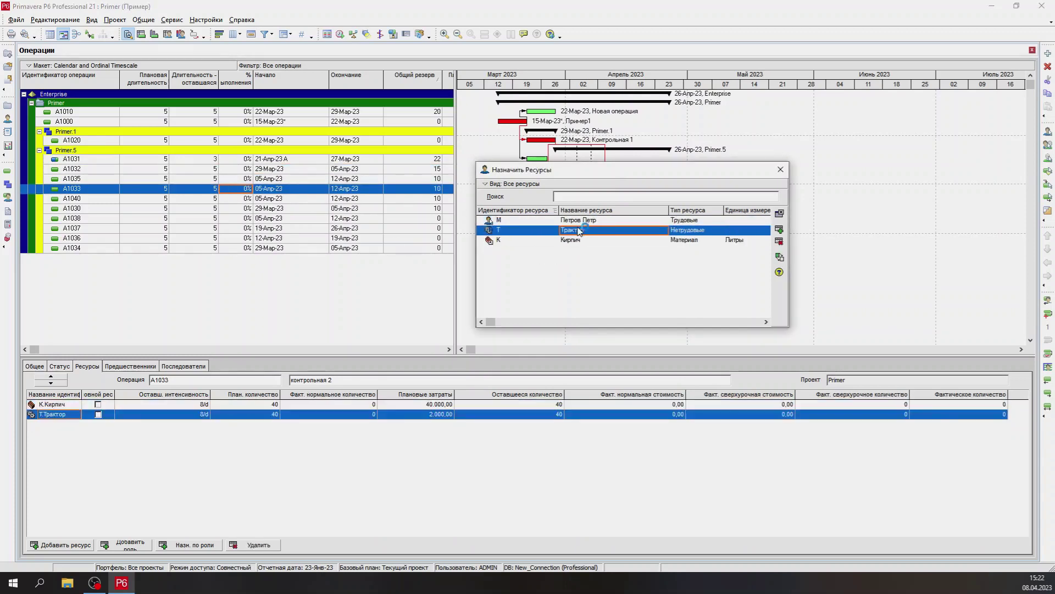
double_click(578, 220)
Assign Кирпич, Трактор and labor resource M to activities A1040 and A1030
click(201, 199)
double_click(572, 241)
double_click(581, 230)
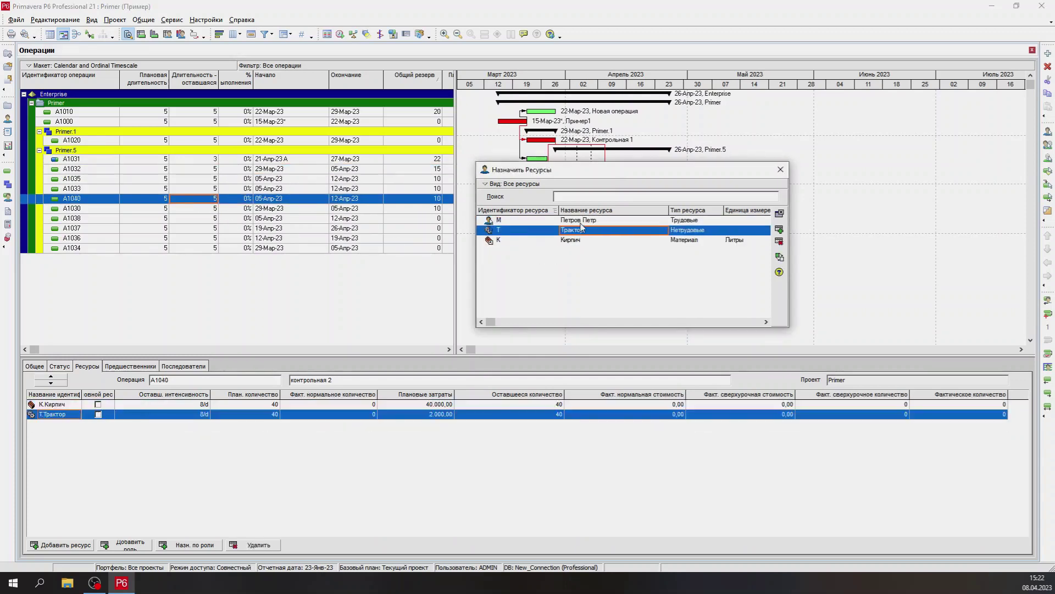
double_click(577, 220)
click(198, 208)
double_click(581, 240)
double_click(571, 230)
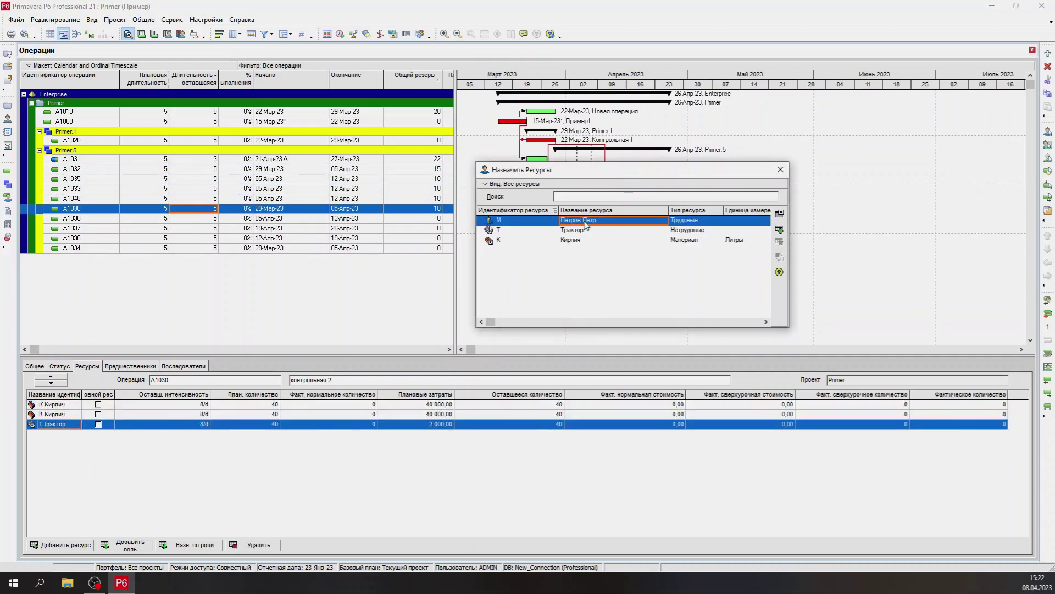
double_click(577, 219)
Assign Кирпич, Трактор and labor resource M to activities A1038 and A1037
click(208, 218)
double_click(581, 240)
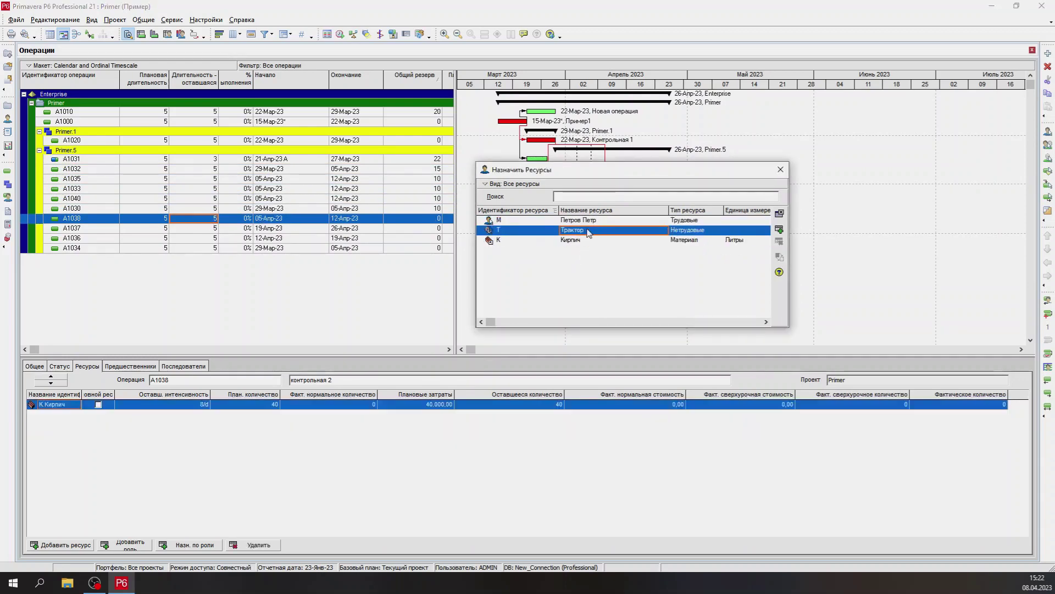
double_click(582, 229)
double_click(591, 220)
click(231, 229)
double_click(581, 240)
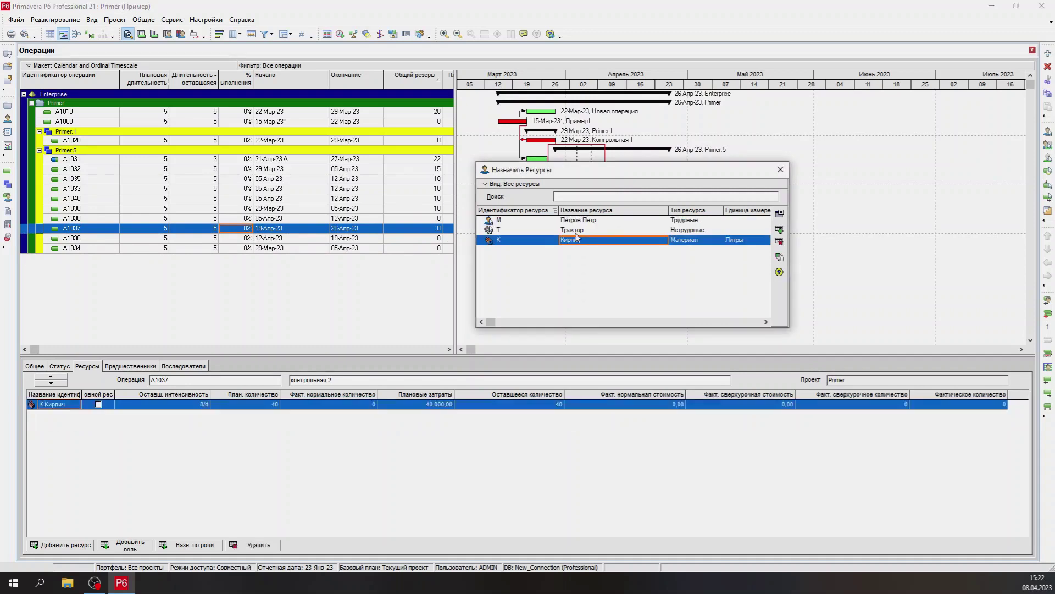
double_click(581, 229)
double_click(581, 219)
Assign Кирпич, Трактор and labor resource M to activities A1036 and A1034, and close the resource assignment window
click(264, 238)
double_click(552, 240)
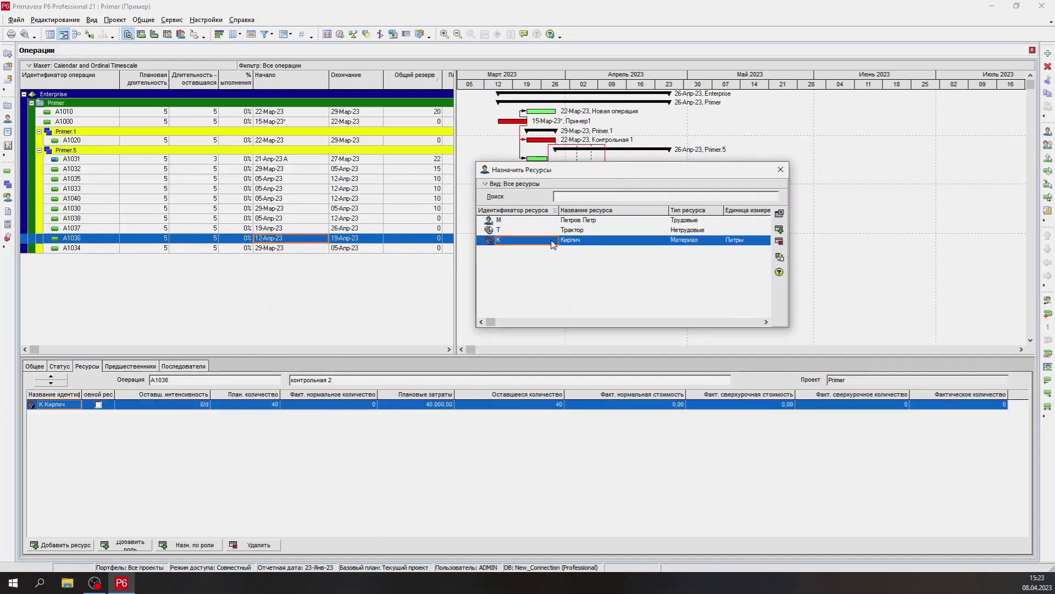
double_click(552, 230)
double_click(577, 220)
click(327, 248)
double_click(570, 241)
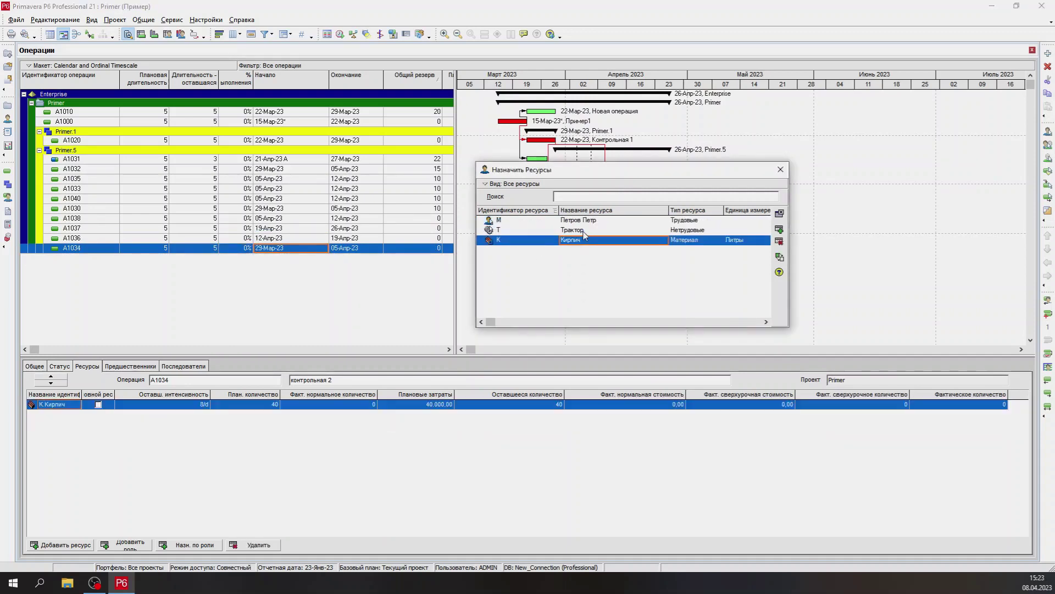
double_click(572, 230)
double_click(588, 220)
click(781, 169)
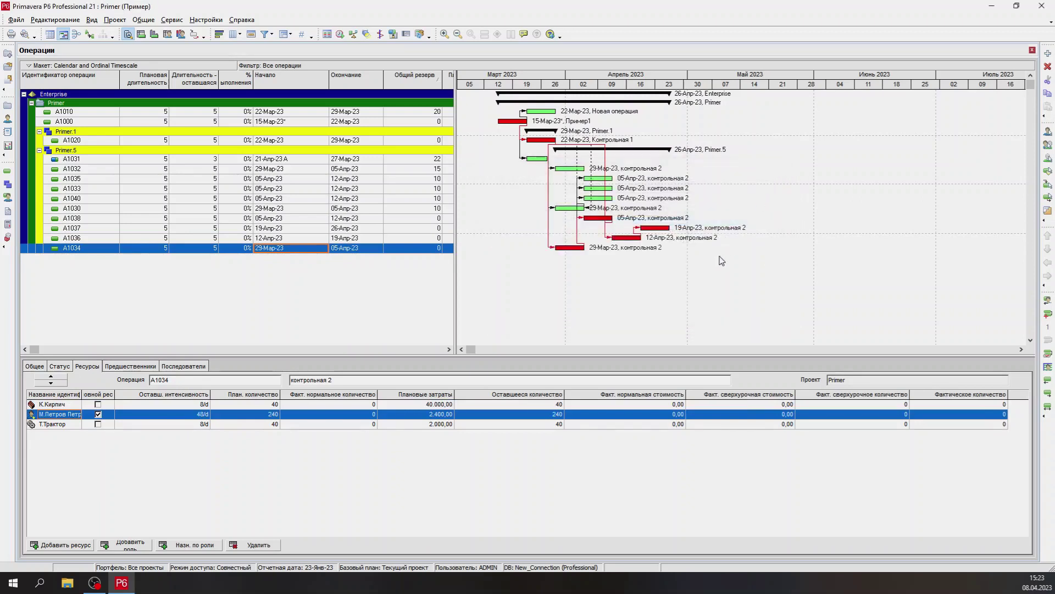
Display the activity usage profile below the Gantt chart and open its settings
click(154, 34)
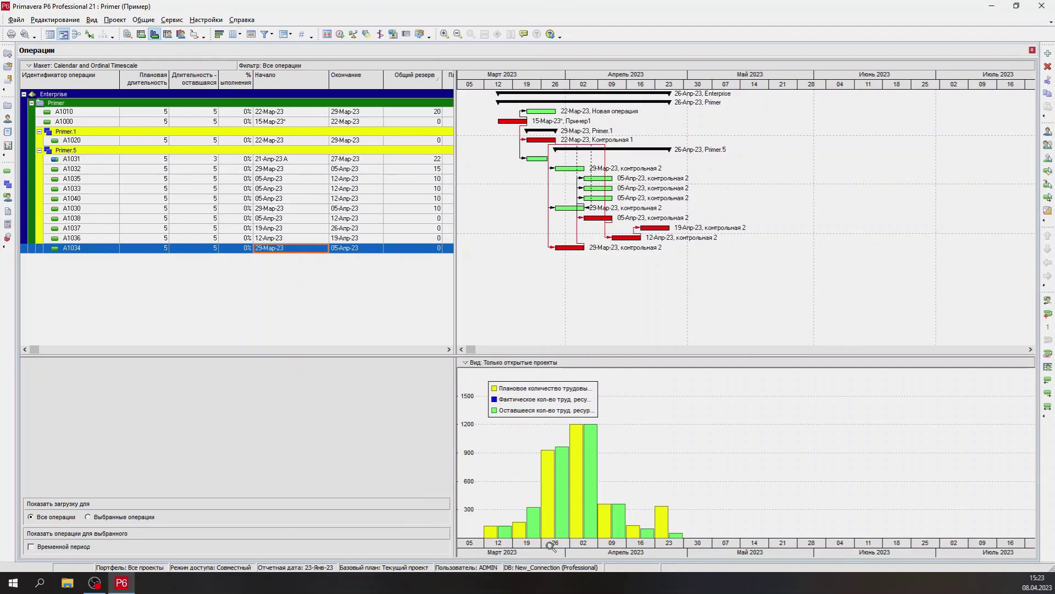
drag(593, 77, 685, 74)
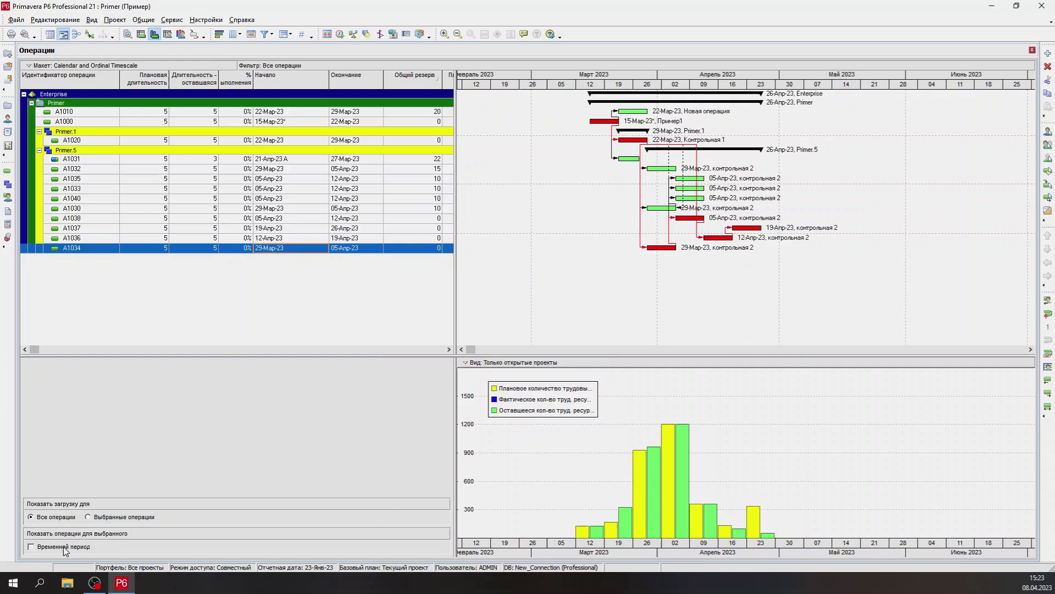
right_click(518, 472)
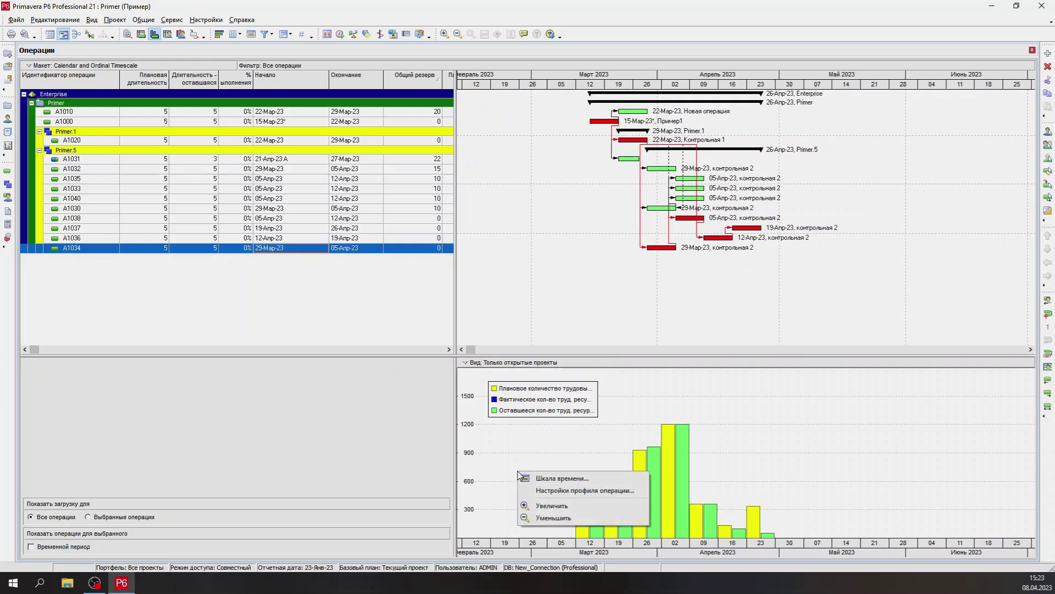
click(555, 491)
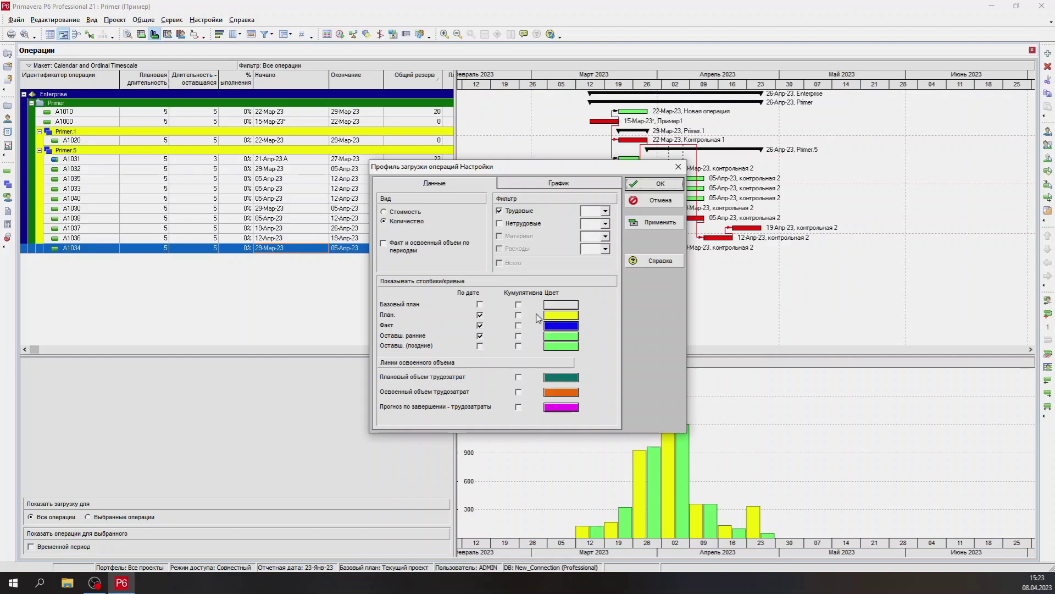
Apply cumulative curves for План. and Факт. to the profile, and uncover the chart behind the settings window
click(519, 316)
click(643, 223)
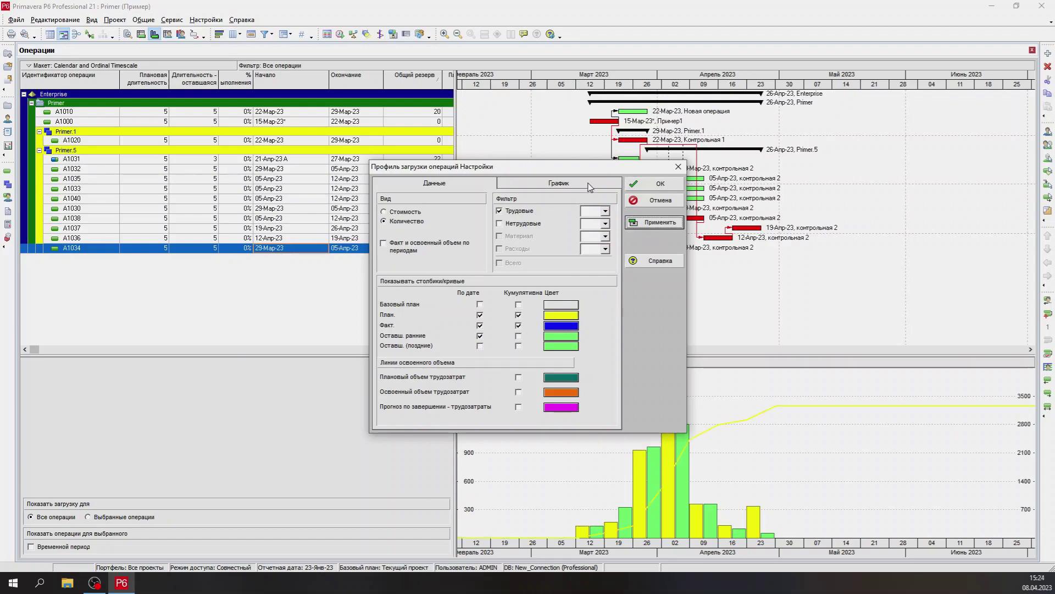
drag(550, 174, 374, 114)
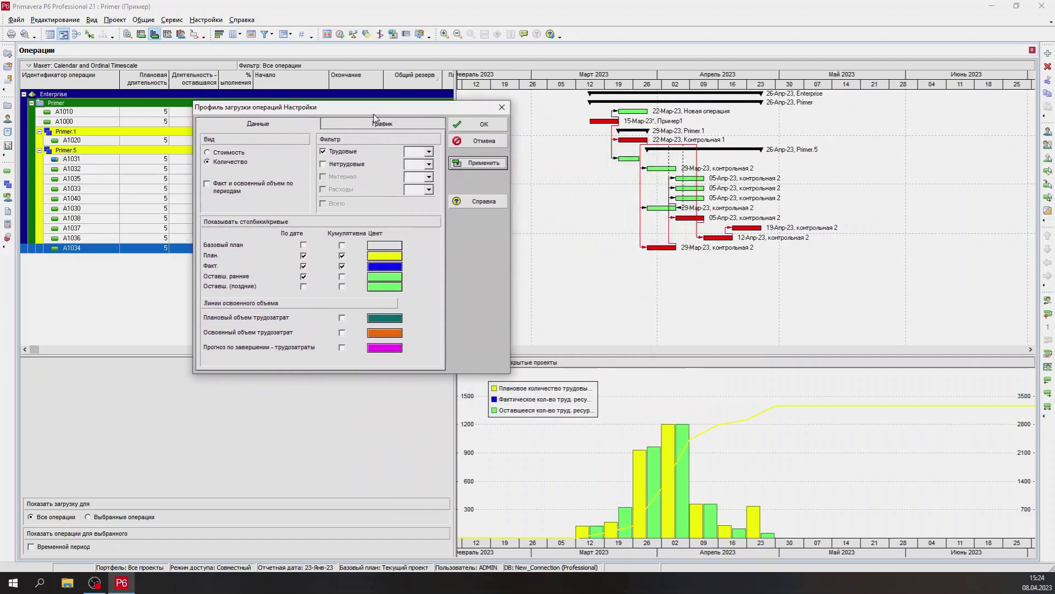
Remove the cumulative План. and Факт. curves and apply the cumulative Оставш. ранние curve instead
click(342, 257)
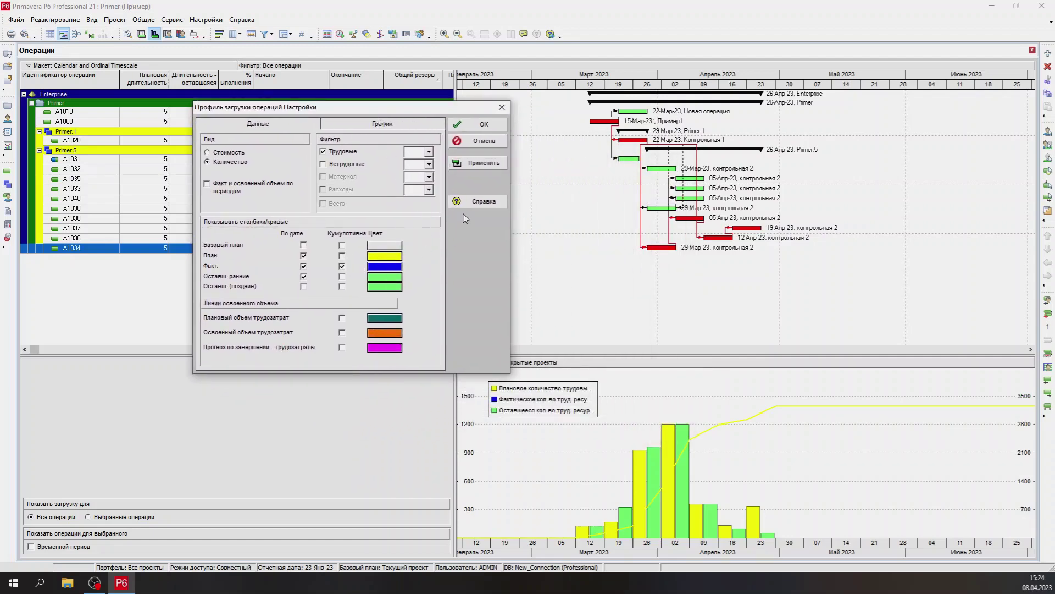
click(479, 163)
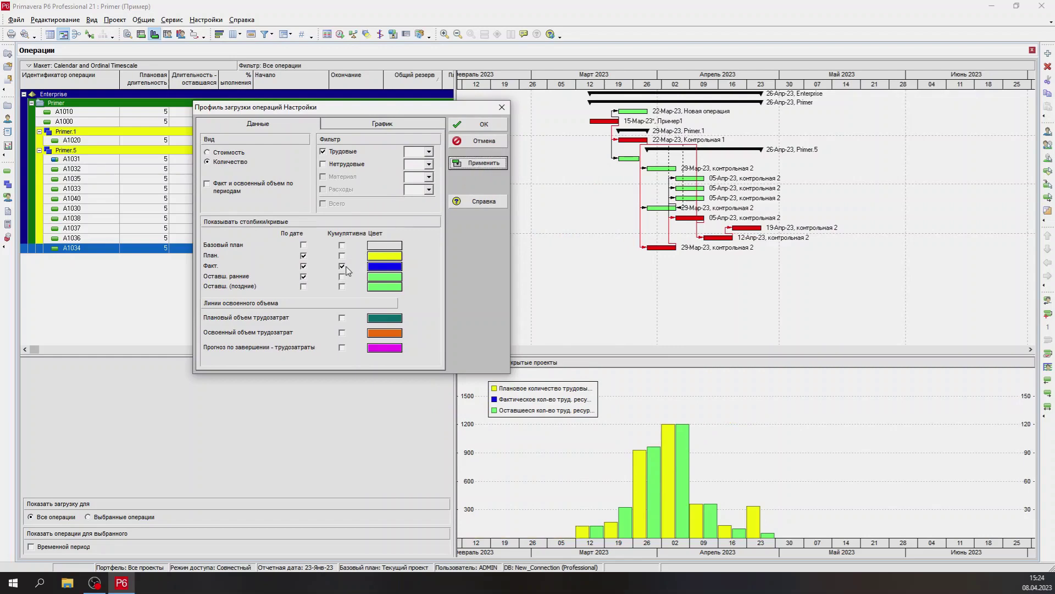
click(342, 266)
click(342, 277)
click(479, 160)
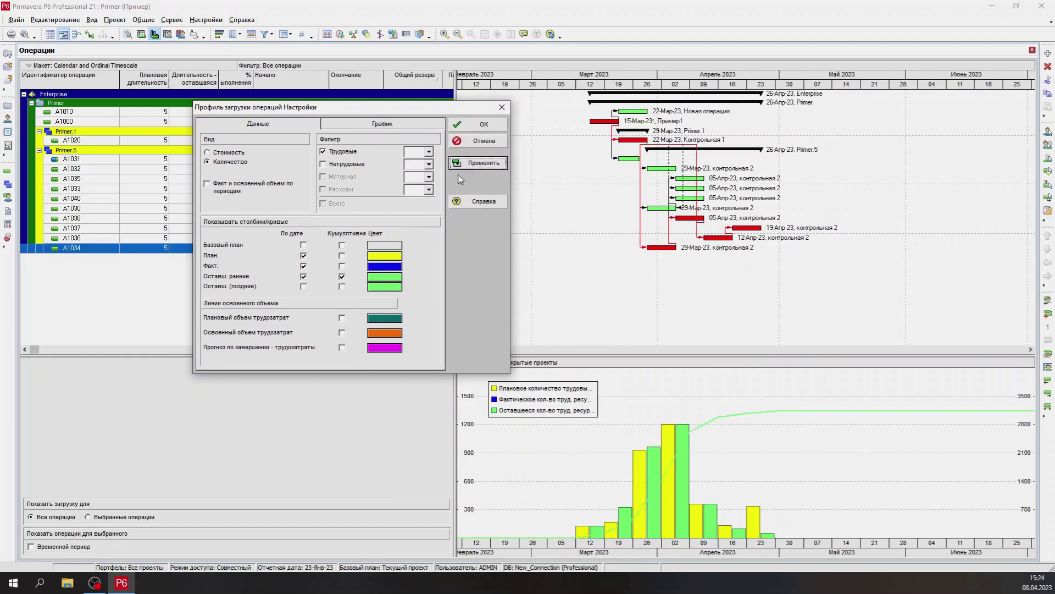
Apply the cumulative План. curve as well, then replace both cumulative curves with the Плановый объем трудозатрат line
click(342, 256)
click(480, 165)
click(342, 276)
click(342, 255)
click(472, 165)
Apply the Стоимость view to the profile, then change its filter from Трудовые to Нетрудовые
click(233, 154)
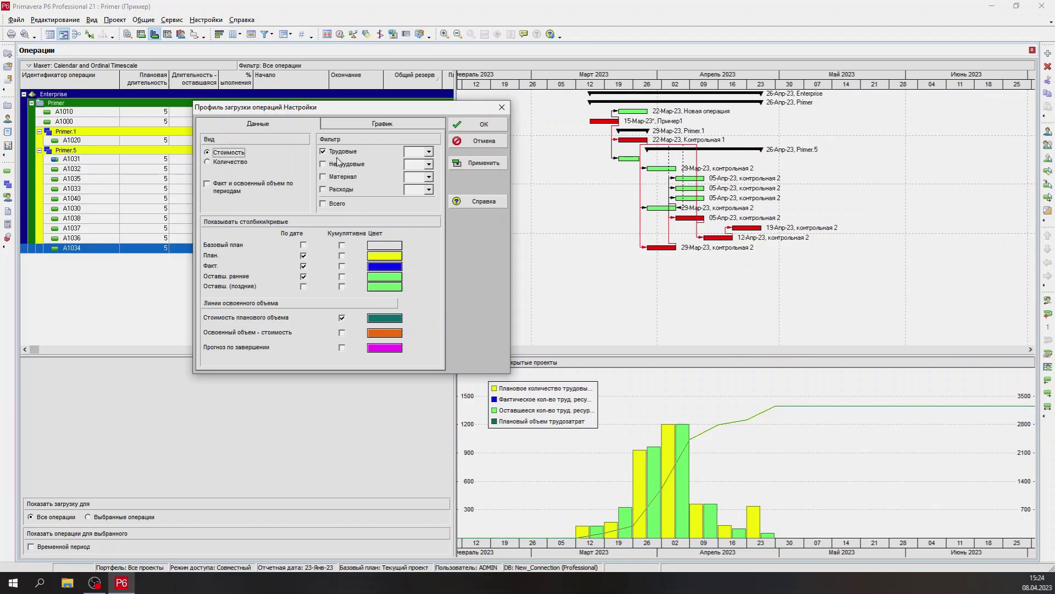
click(481, 166)
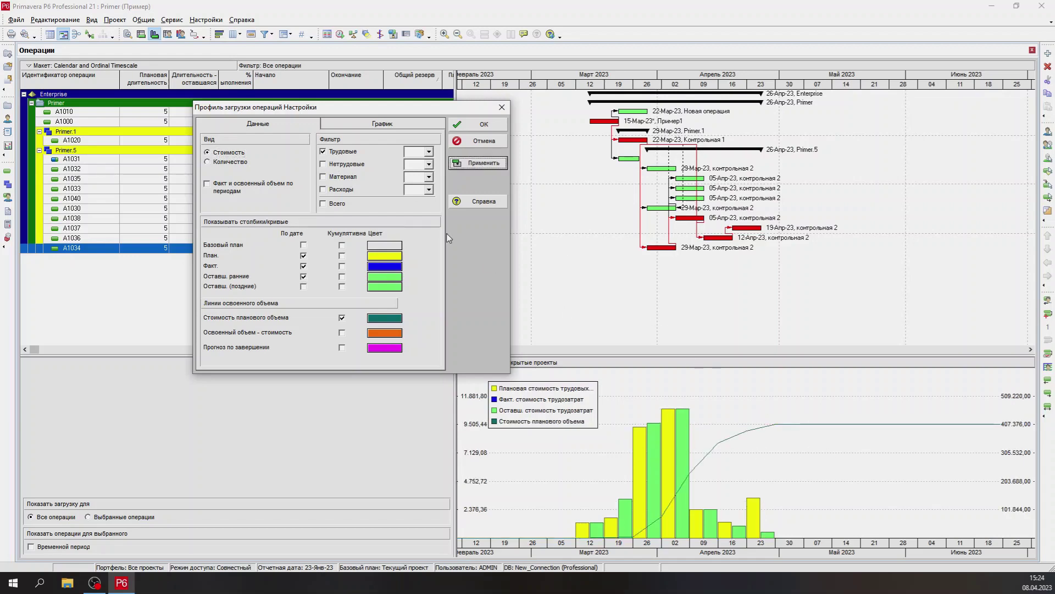
click(339, 164)
click(338, 152)
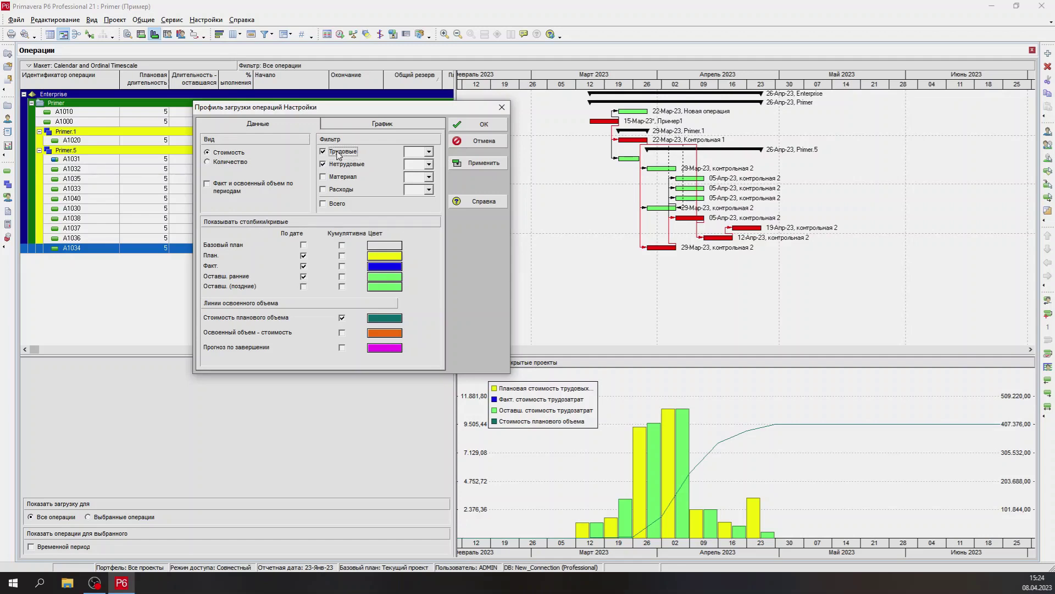
click(476, 165)
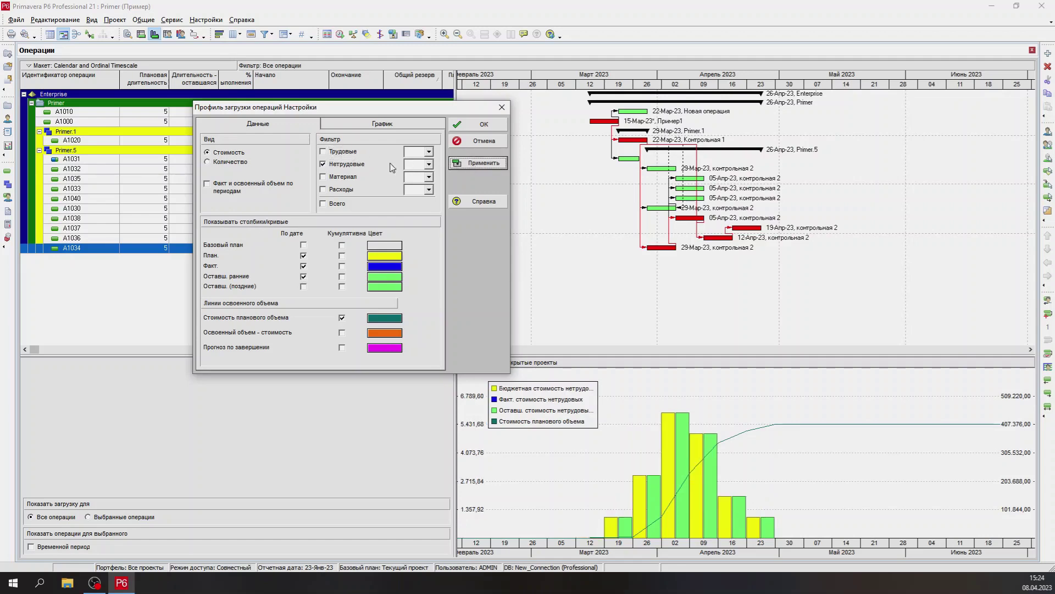
Filter the cost profile by Материал only and apply it
click(357, 164)
click(336, 177)
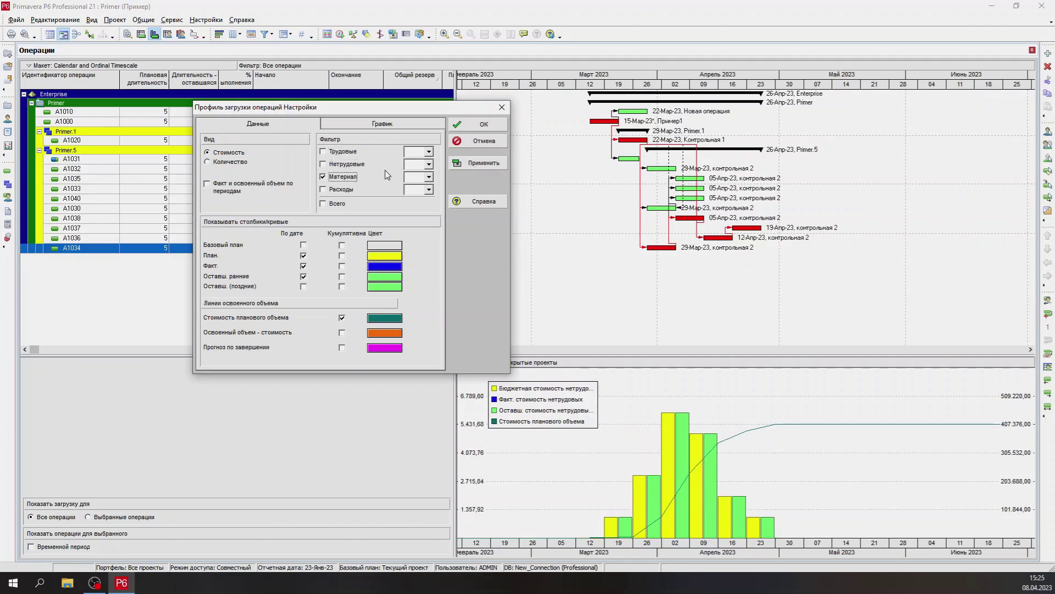
click(465, 166)
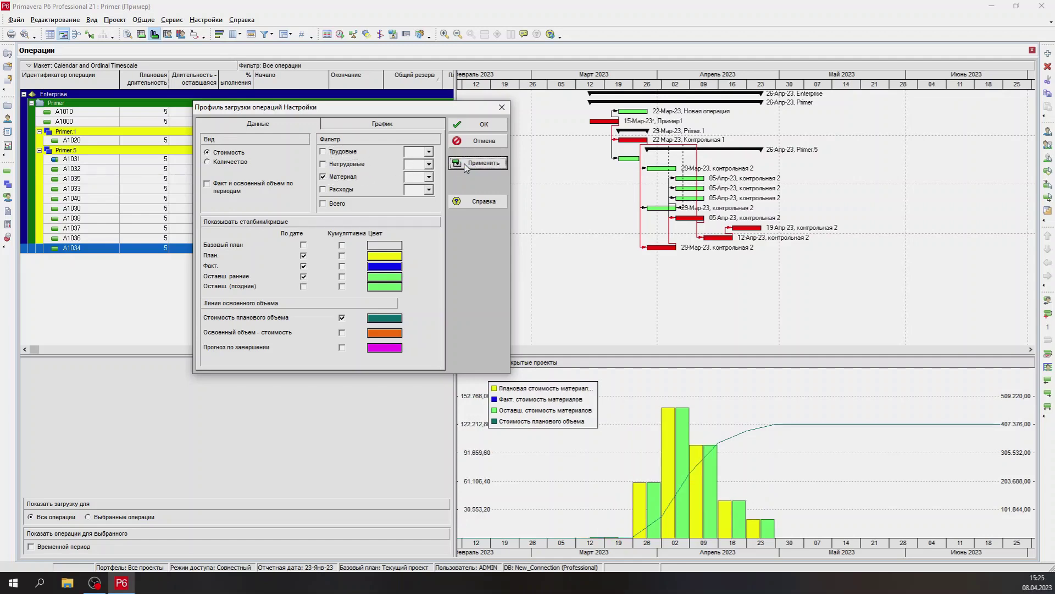
Apply the Расходы filter alone to the cost profile, then replace it with Всего
click(342, 177)
click(341, 189)
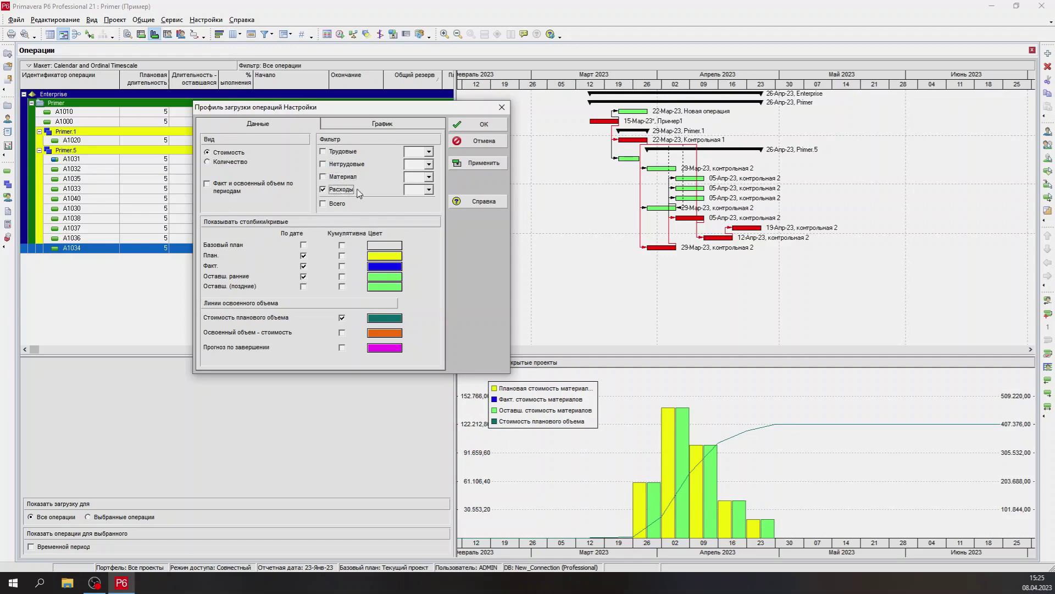
click(472, 164)
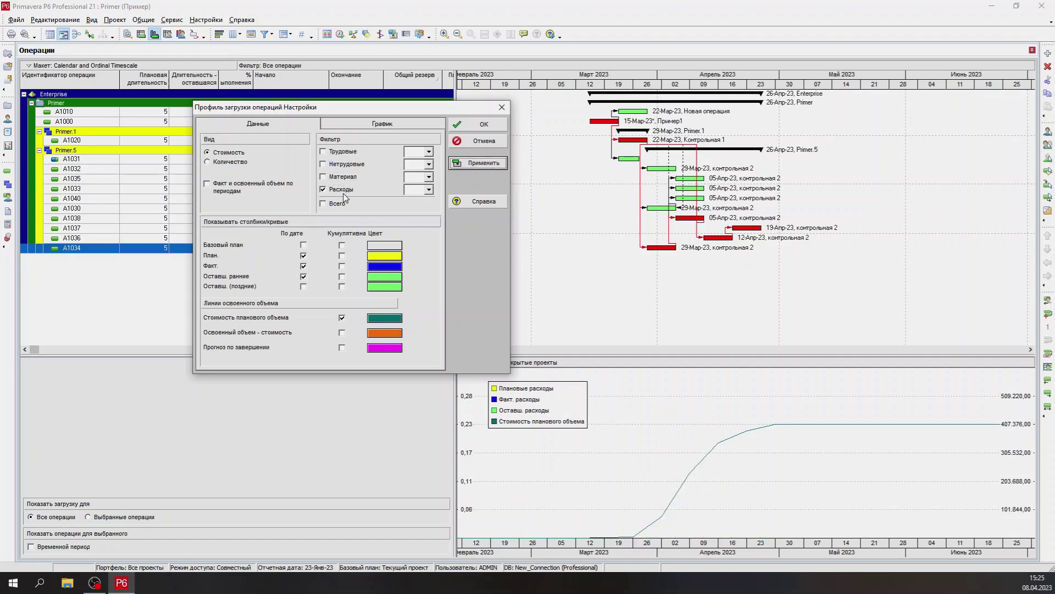
click(342, 190)
click(477, 163)
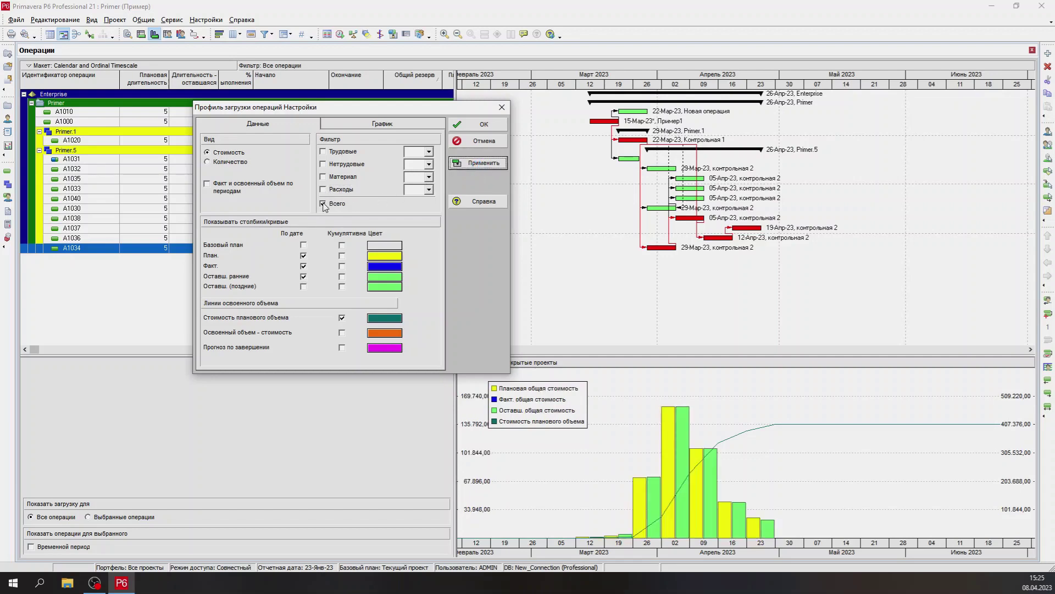
Apply the Количество view for Трудовые resources with Факт и освоенный объем по периодам enabled
click(220, 162)
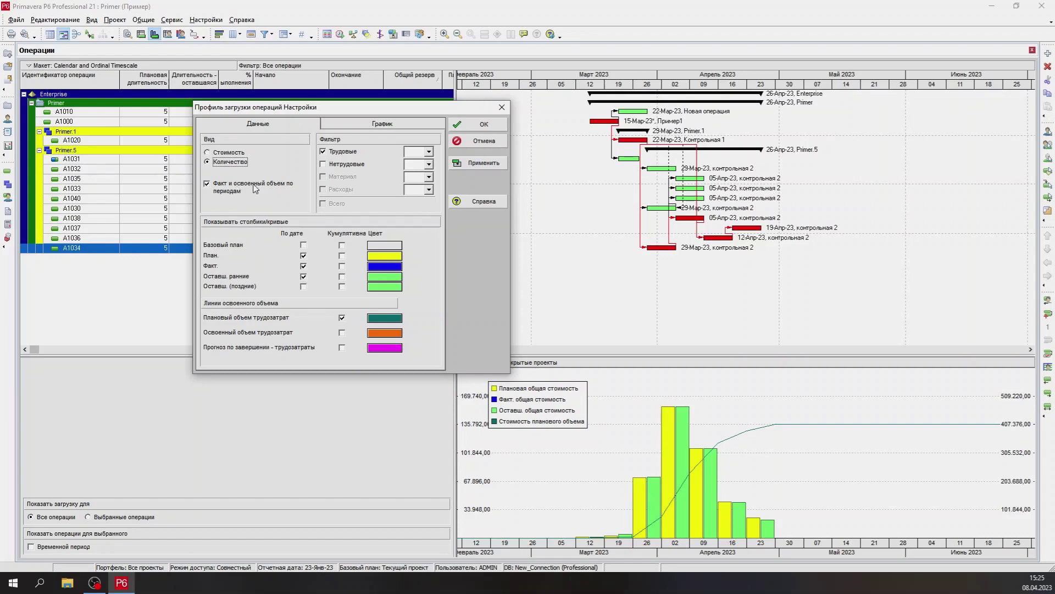
click(476, 165)
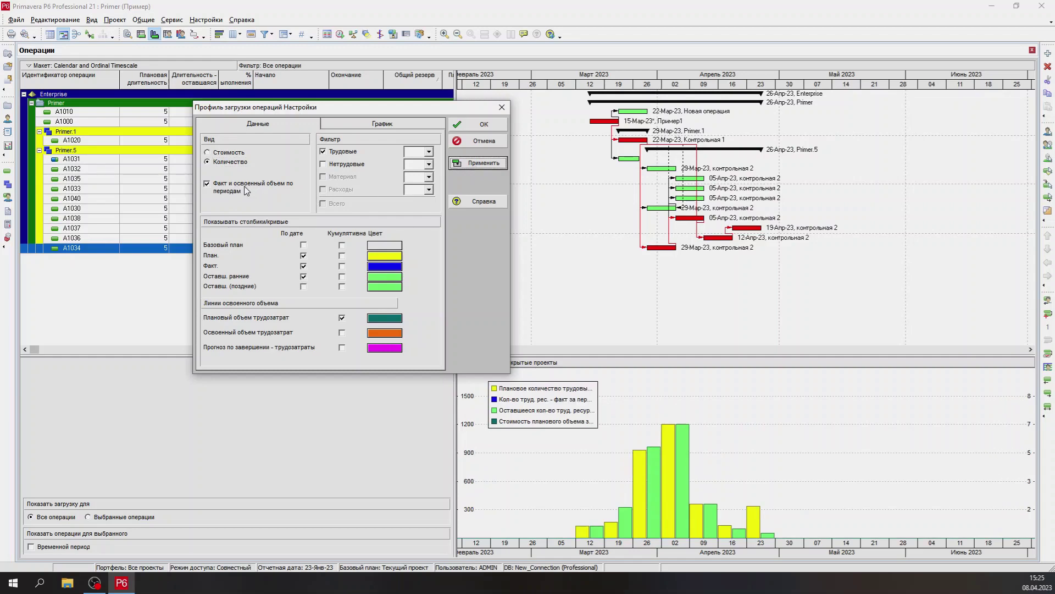
View the График settings of the activity usage profile
click(400, 125)
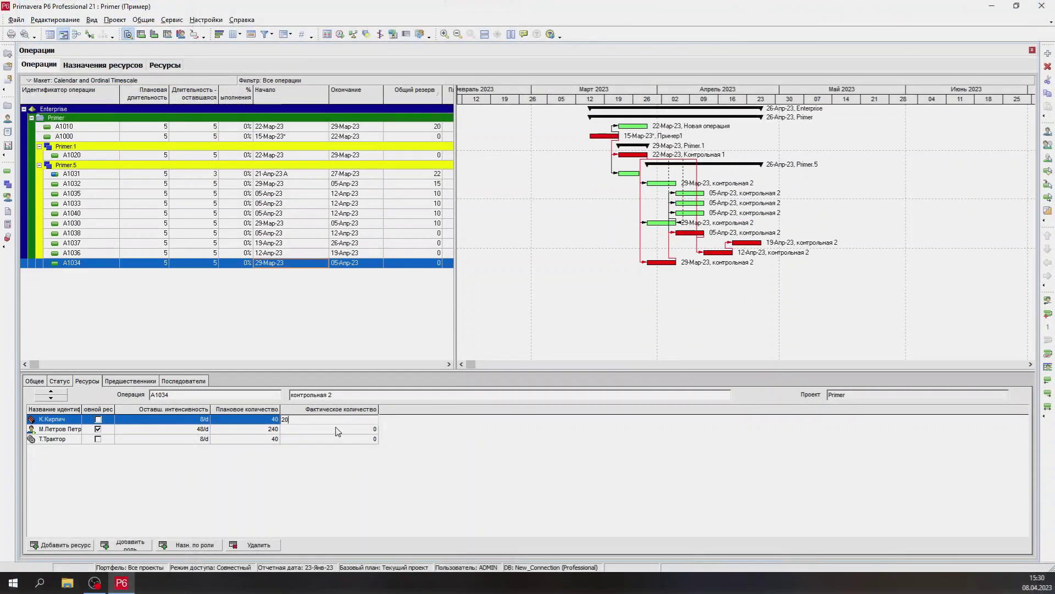
Enter actual quantities for activity A1034: 20 for the Кирпич material, 50 for the labour resource and 20 for Трактор
click(337, 430)
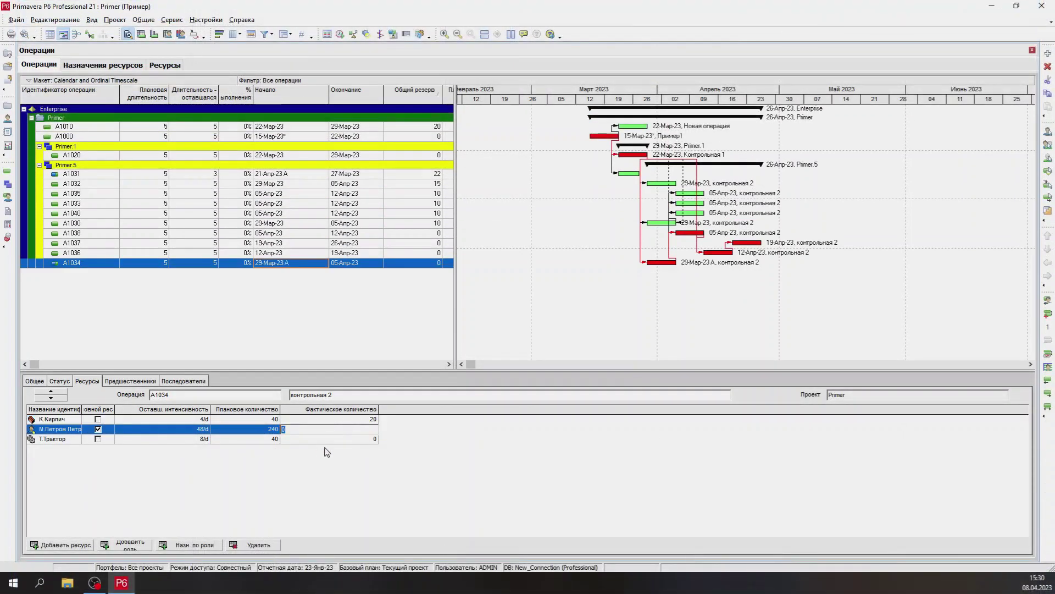
text(50)
click(336, 438)
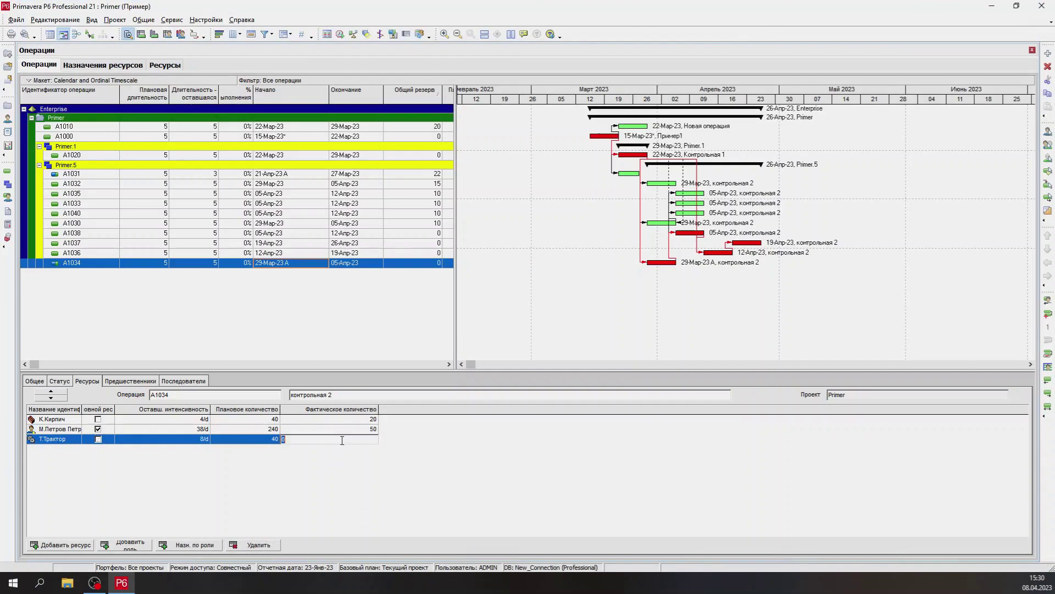
text(20)
Set the labour resource's actual quantity to 20 on activity A1020
click(630, 154)
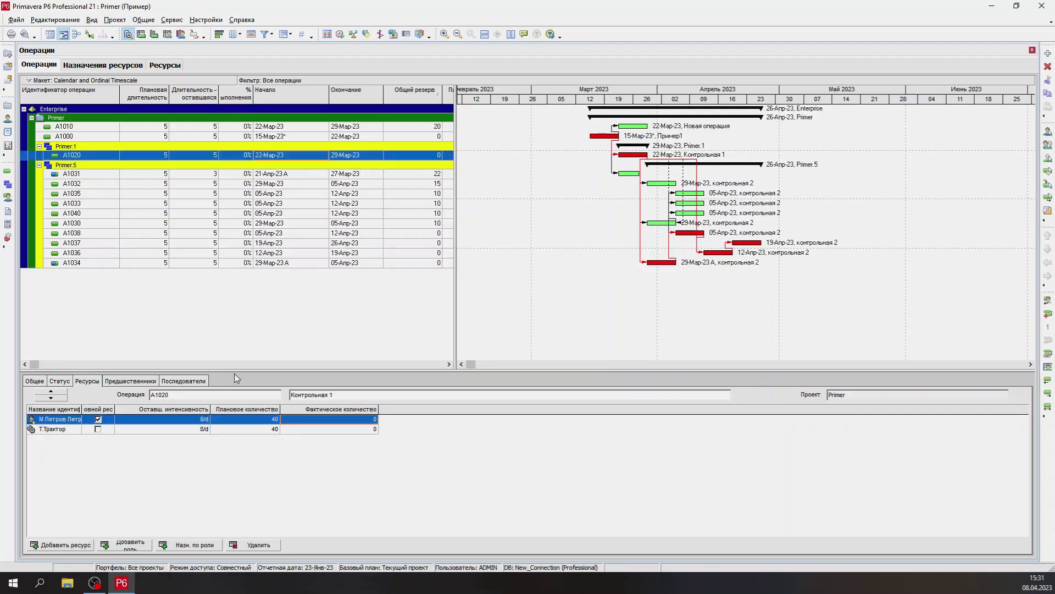
click(344, 420)
text(20)
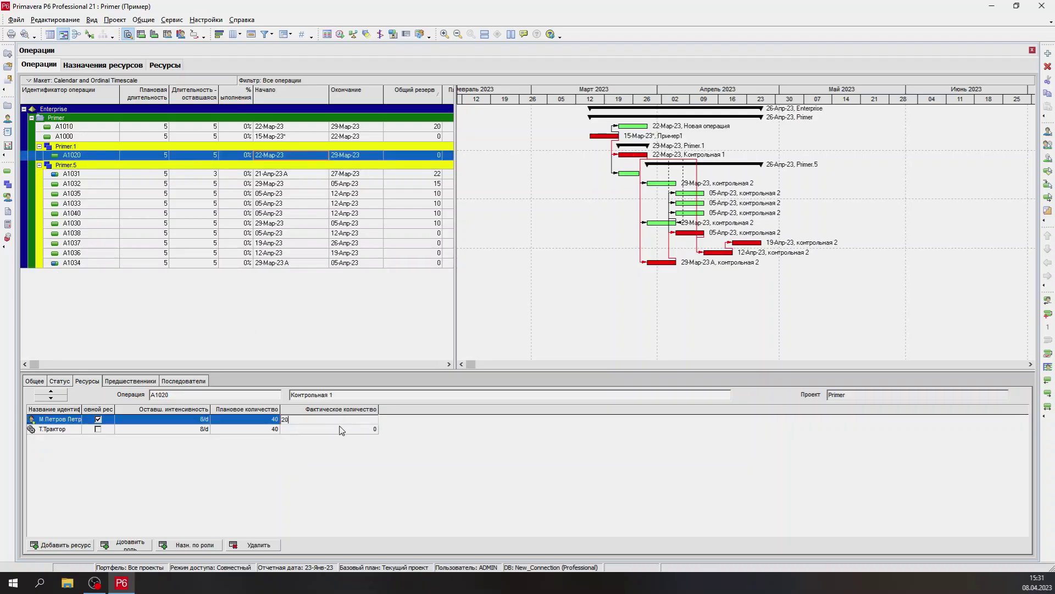
click(340, 429)
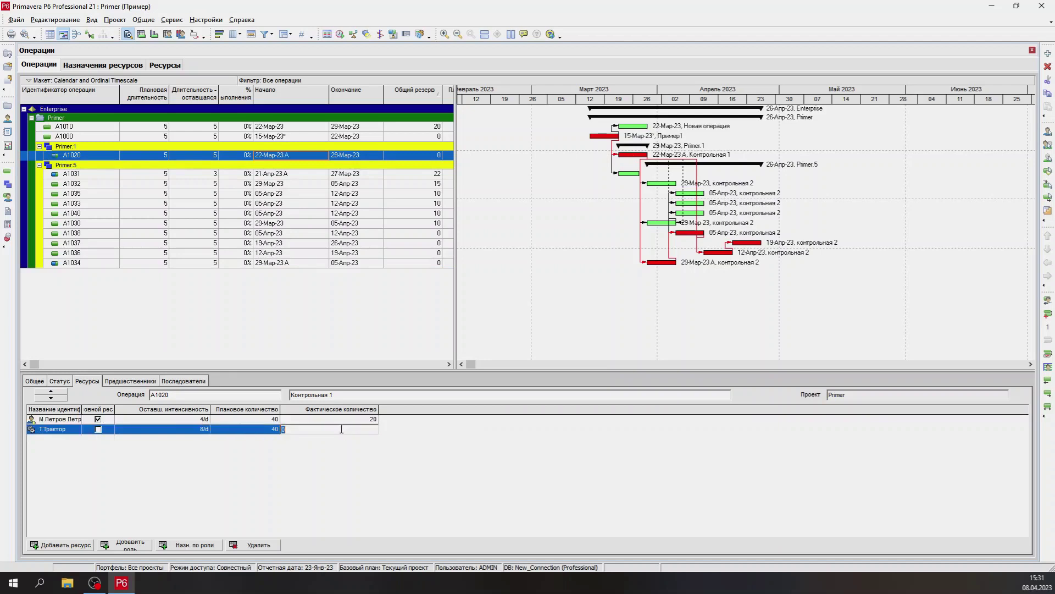
Set the actual quantity to 20 for both labour assignments of activity A1000
click(267, 137)
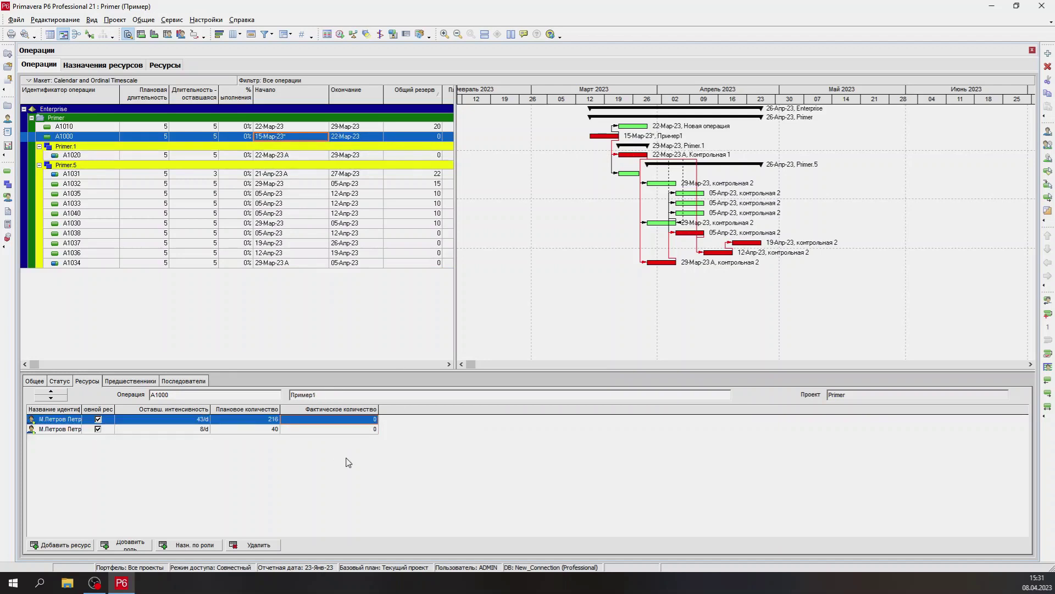
text(20)
click(342, 429)
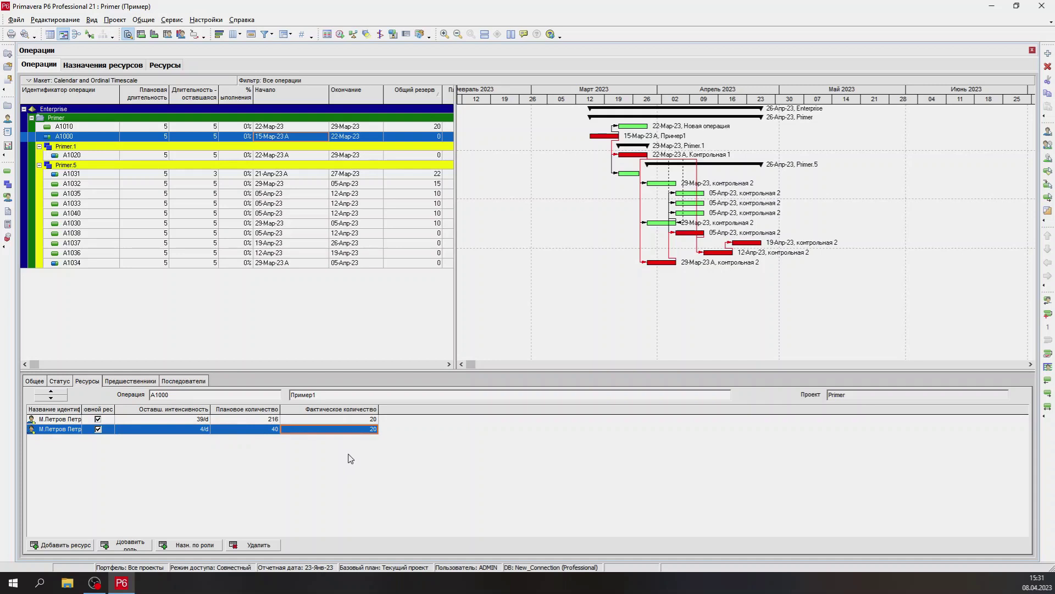
Calculate the project schedule with the current date 26-Мар-23 applied to all projects
click(65, 382)
click(357, 193)
key(F9)
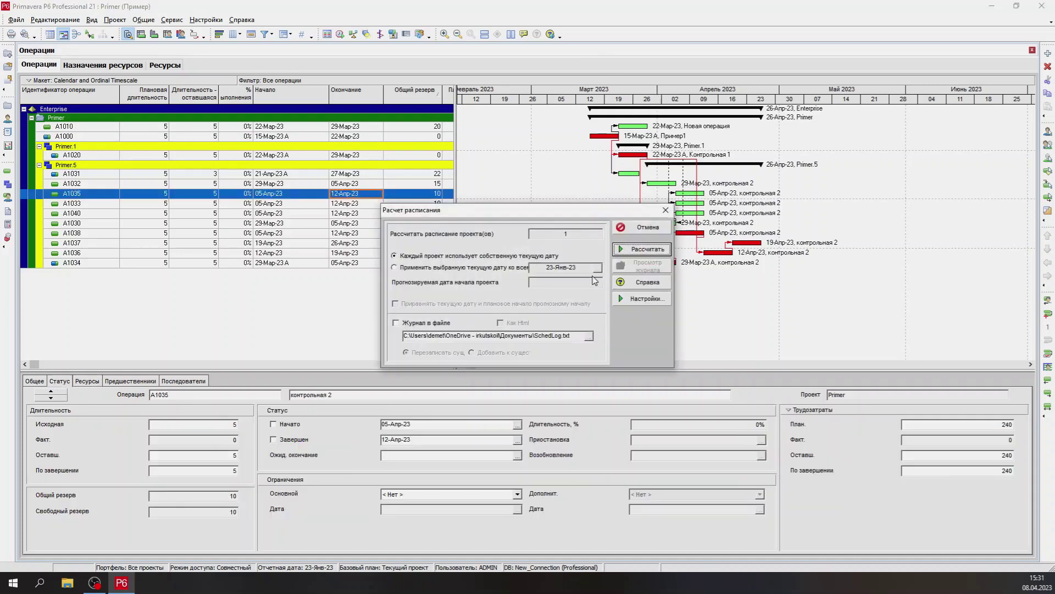
click(465, 268)
drag(566, 268, 530, 267)
text(26)
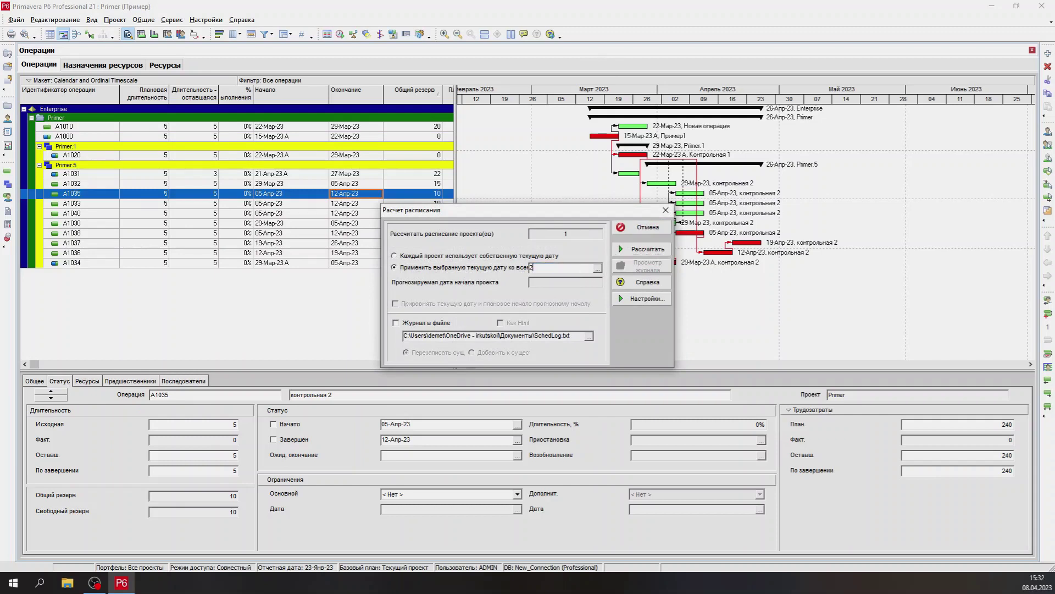
click(574, 267)
key(BackSpace)
click(641, 250)
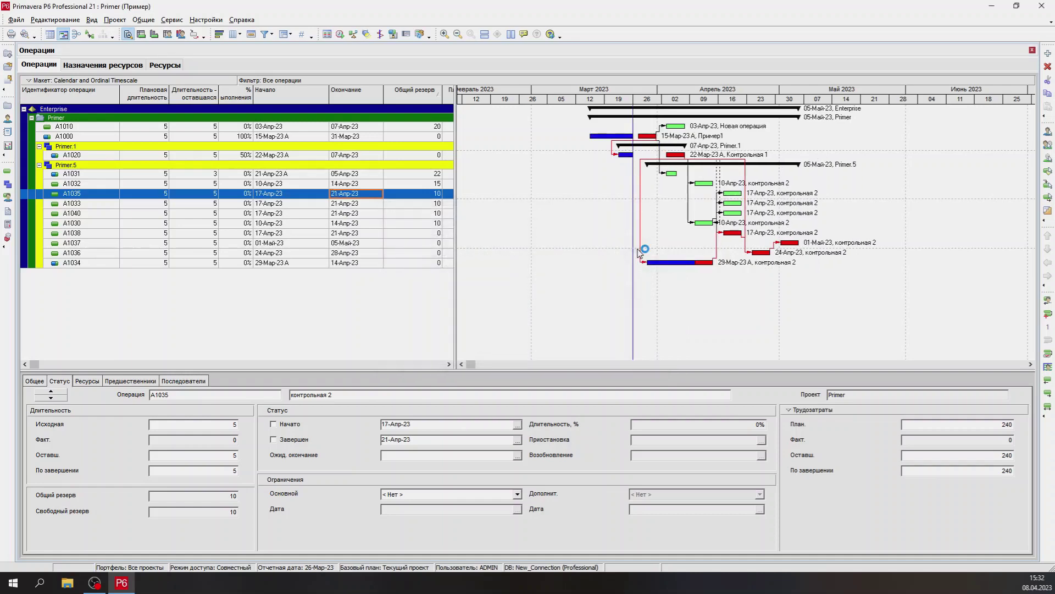
Move the actual start of activity A1034 to 01-Мар-23 and recalculate the schedule with the project's own current date
click(687, 265)
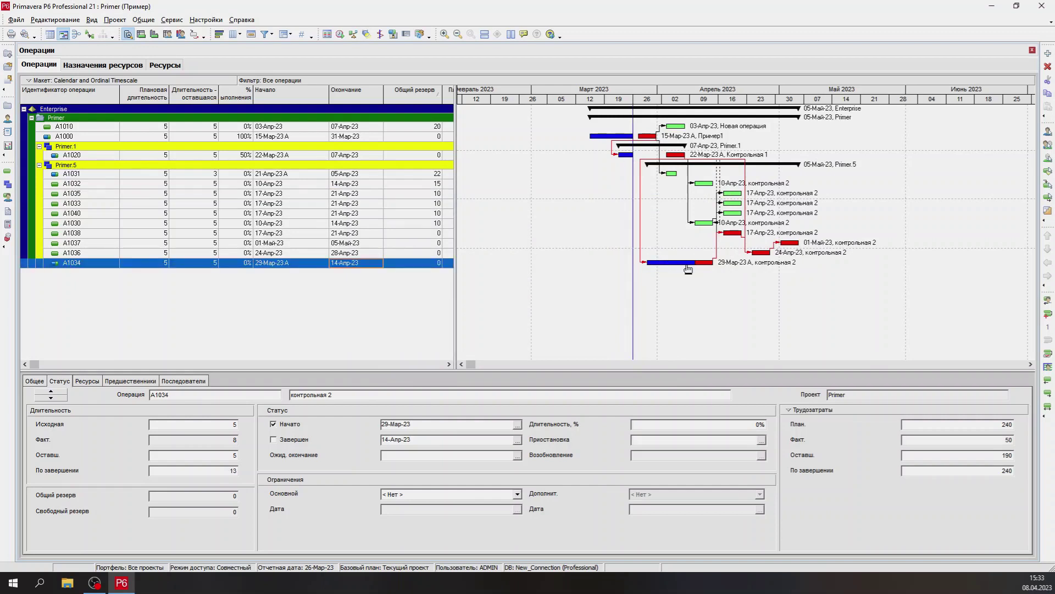
click(517, 424)
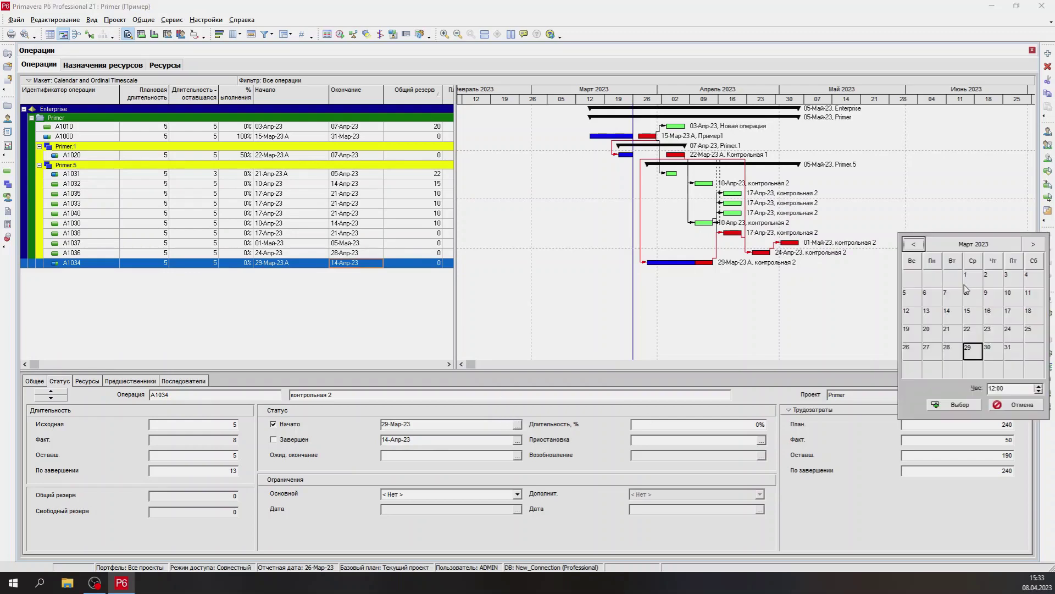
click(963, 408)
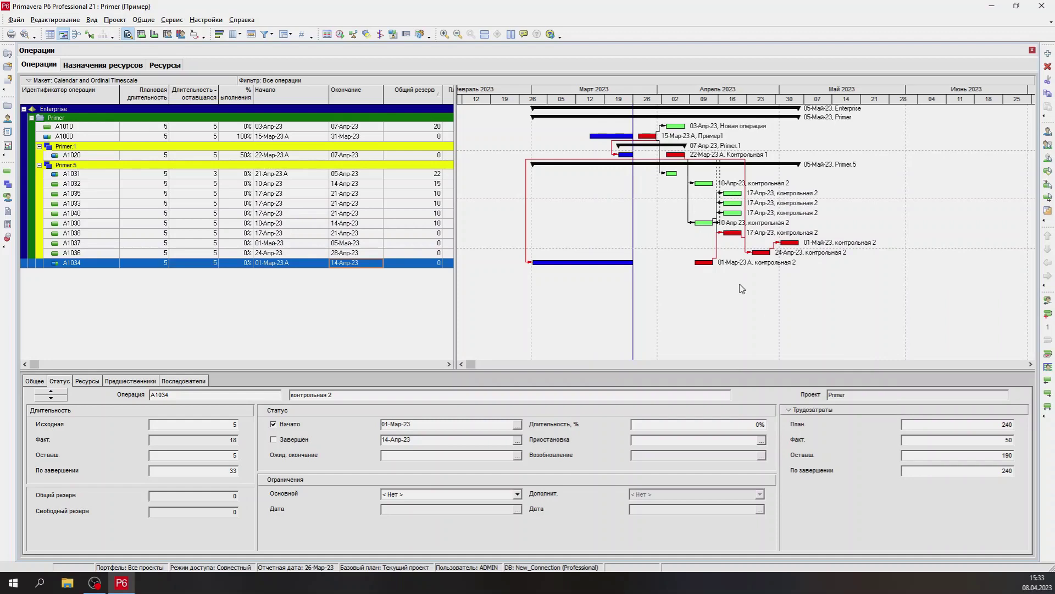
key(F9)
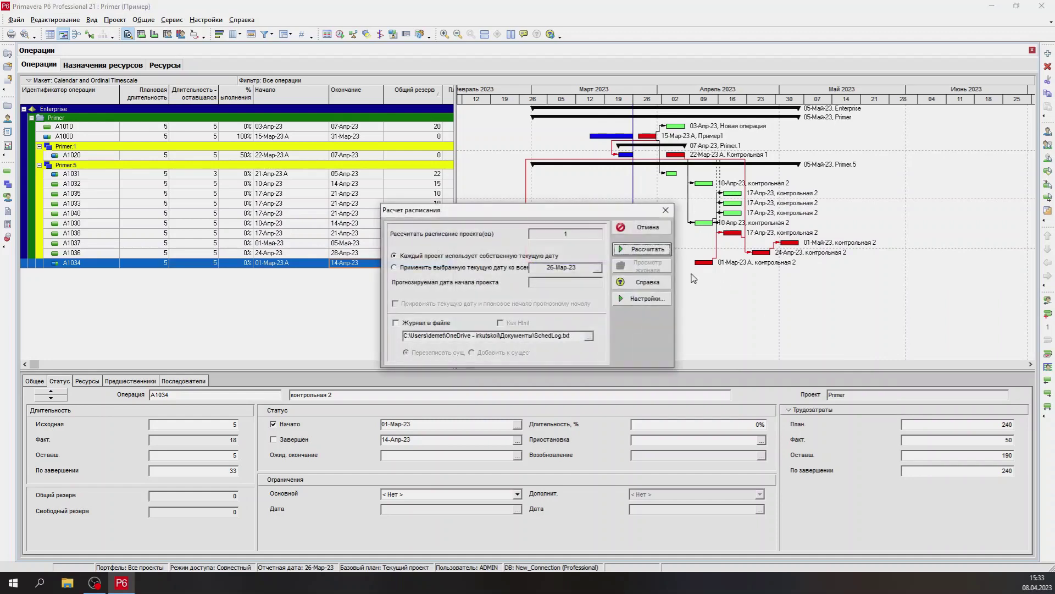
click(664, 254)
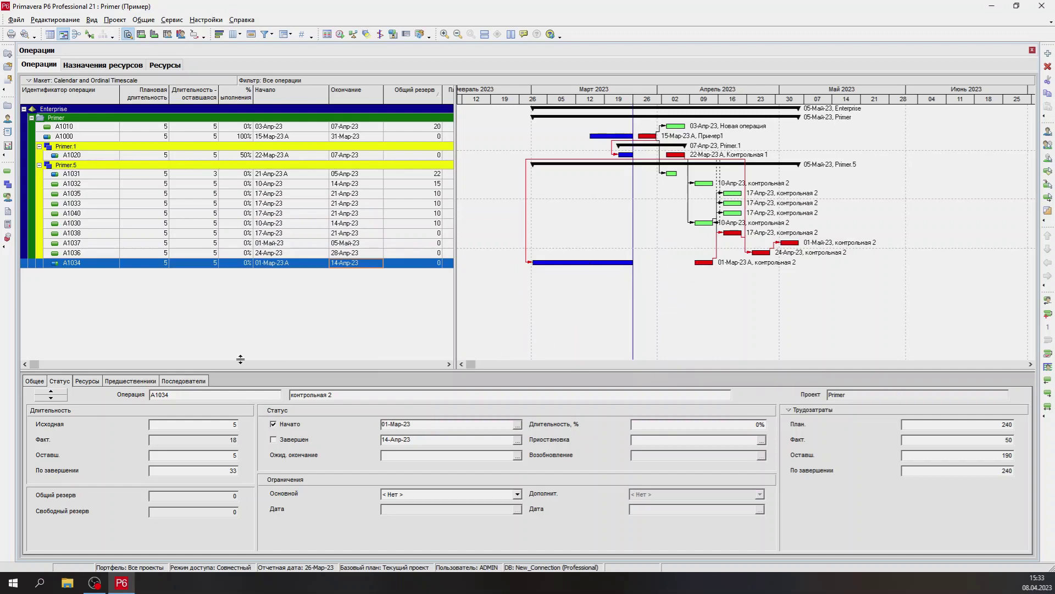
Display the activity usage profile and enable its cumulative curves for План. and Факт
click(155, 34)
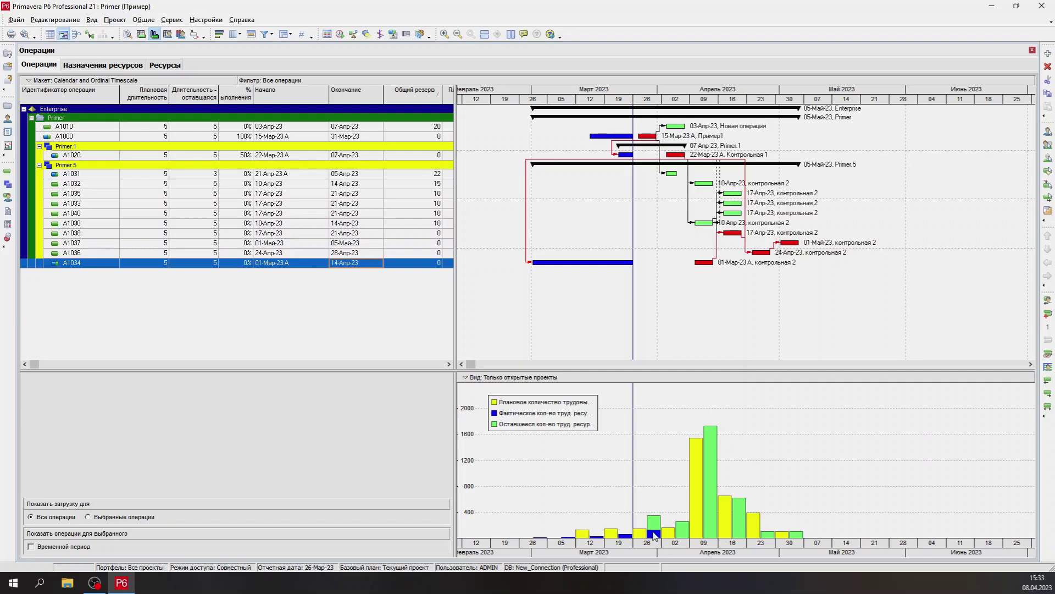
right_click(610, 458)
click(648, 478)
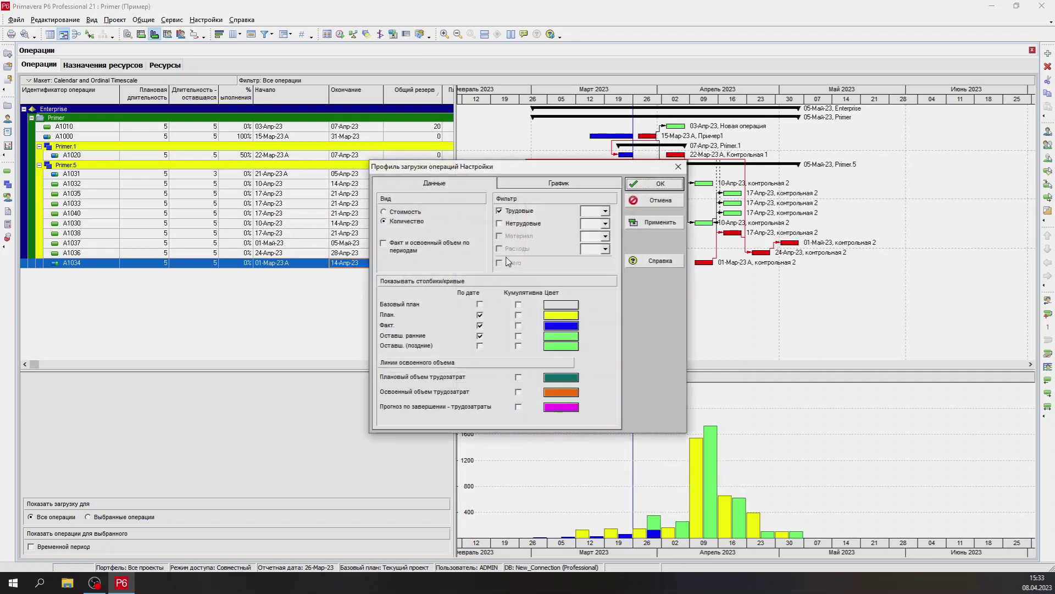
click(518, 315)
click(518, 325)
click(654, 222)
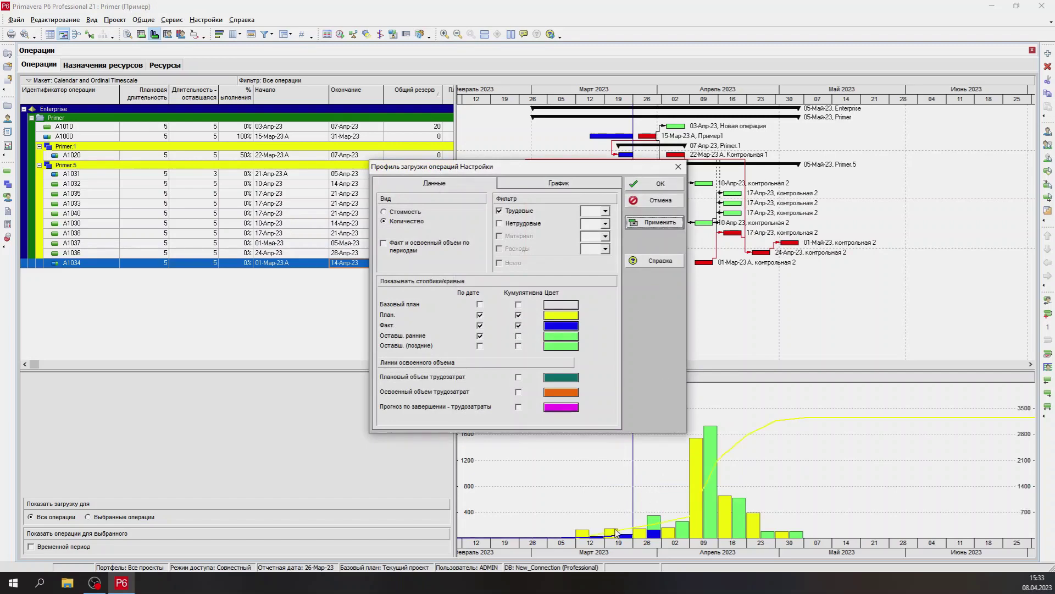
click(679, 166)
drag(645, 102, 819, 110)
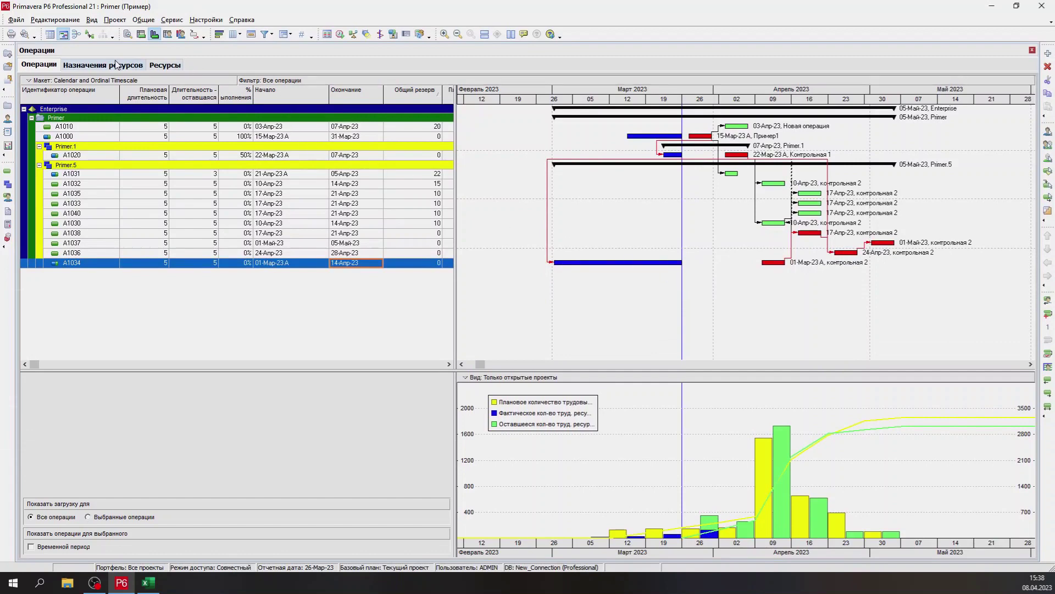
In the resource assignments, replace the time-phased table's Плановое количество field with the cumulative Cum Плановое количество
click(116, 65)
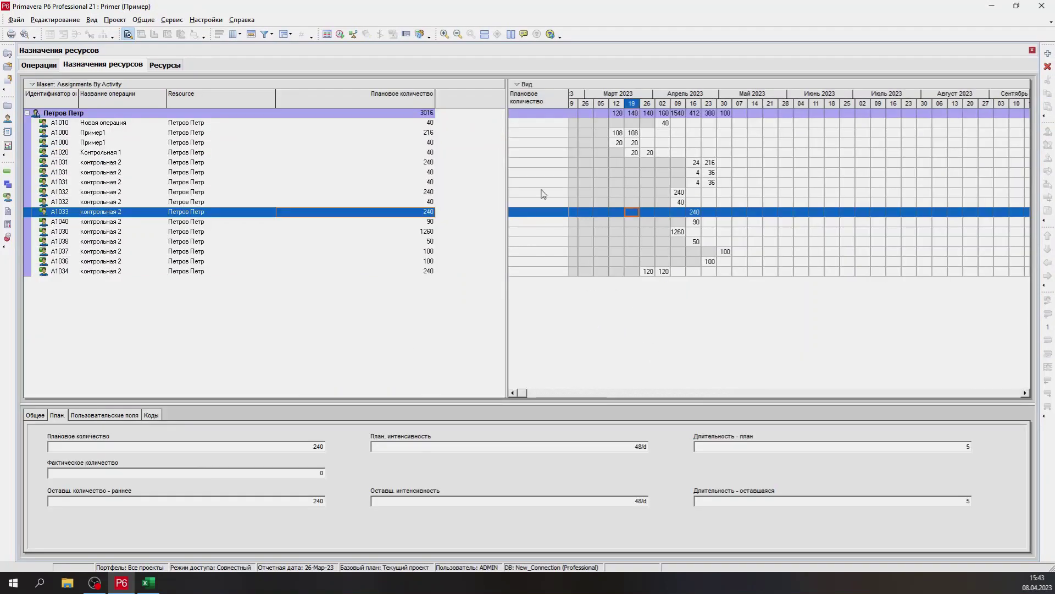
right_click(538, 101)
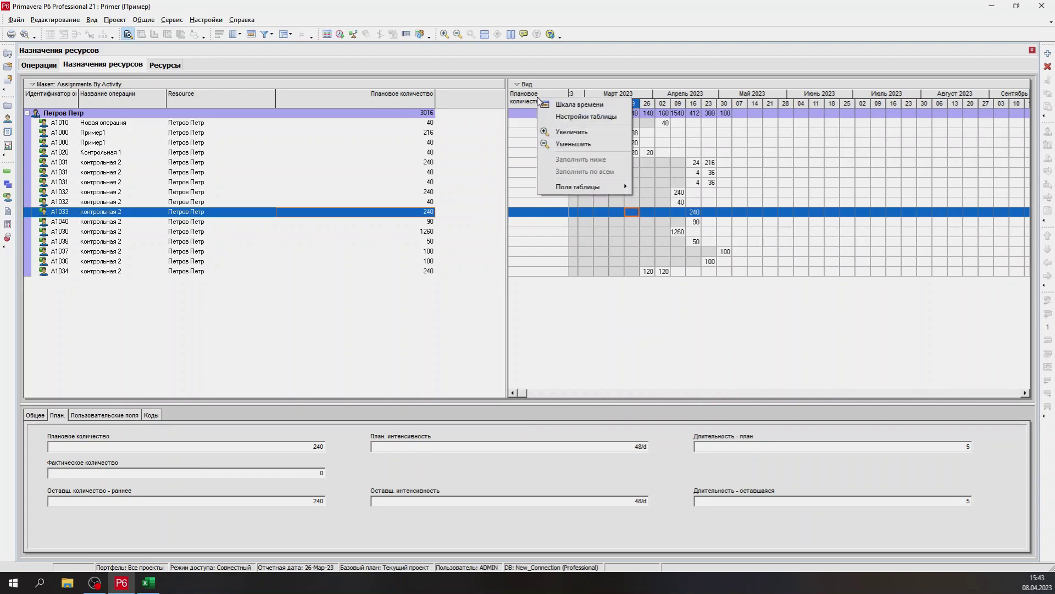
mouse_move(606, 188)
click(684, 225)
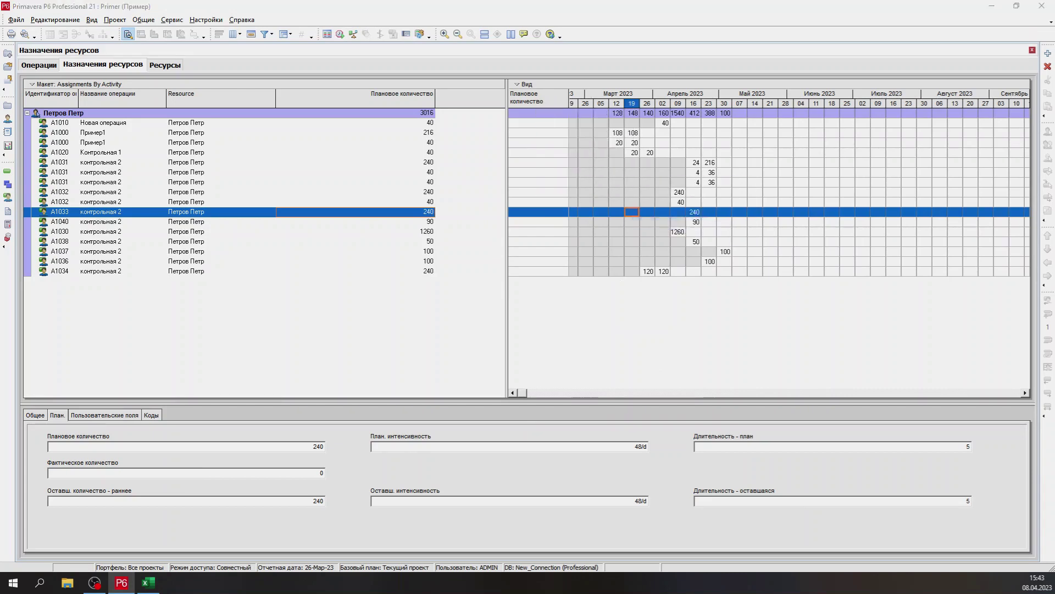
click(110, 144)
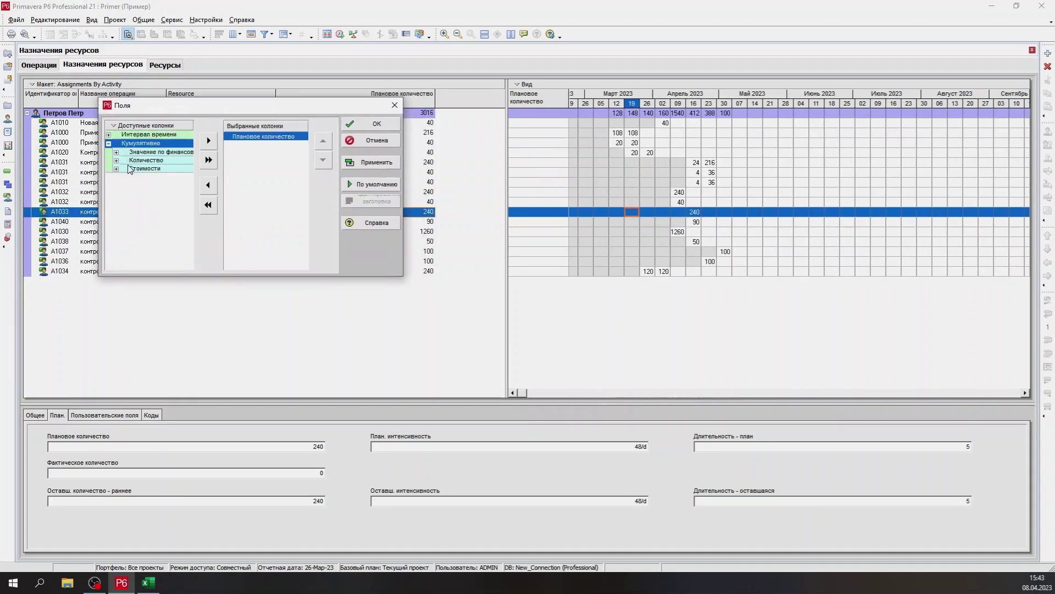
click(116, 161)
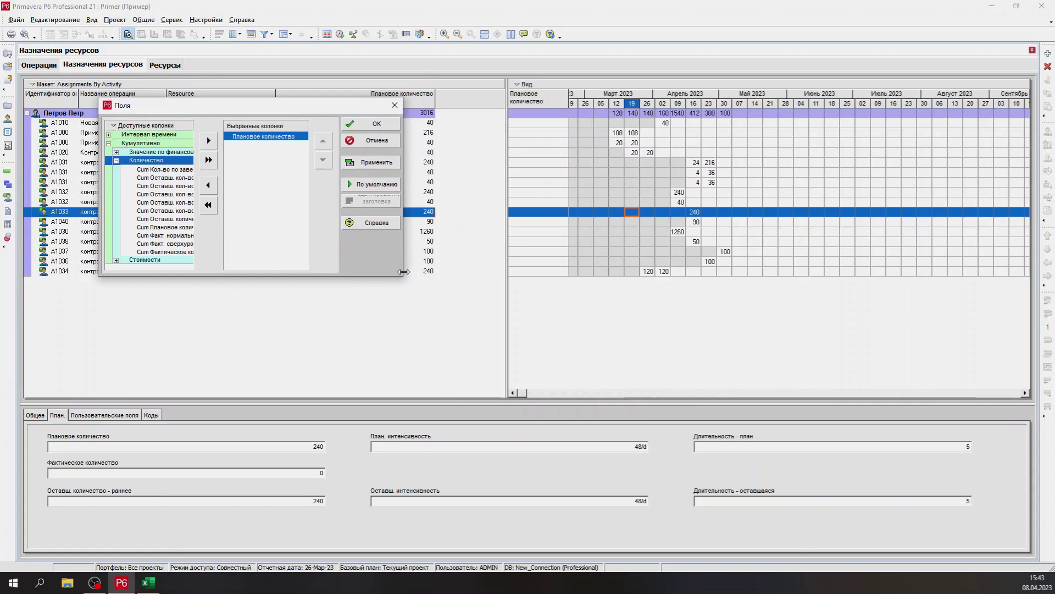
drag(403, 274, 579, 273)
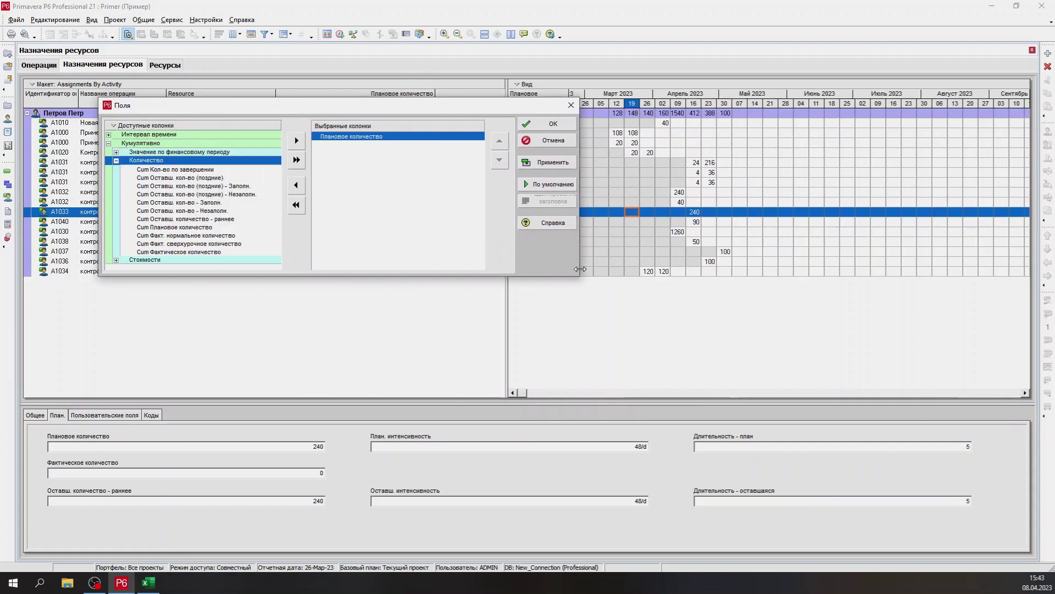
double_click(209, 227)
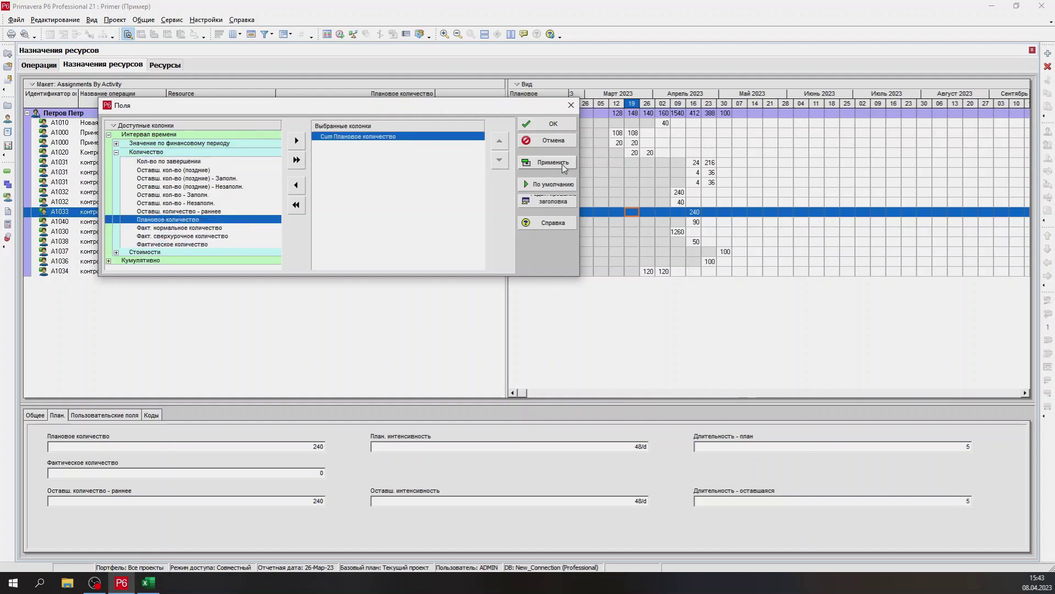
click(552, 162)
click(572, 105)
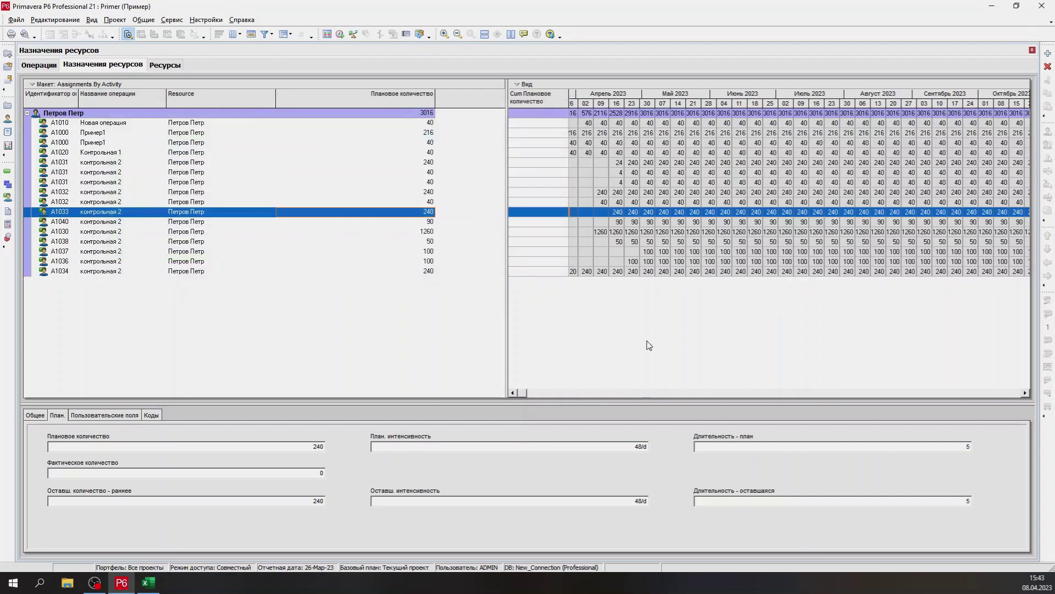
Copy all resource assignments with their cumulative quantities and paste them at A1 of Лист3 in Excel, then return to Primavera P6
click(513, 393)
click(513, 393)
click(513, 393)
click(513, 393)
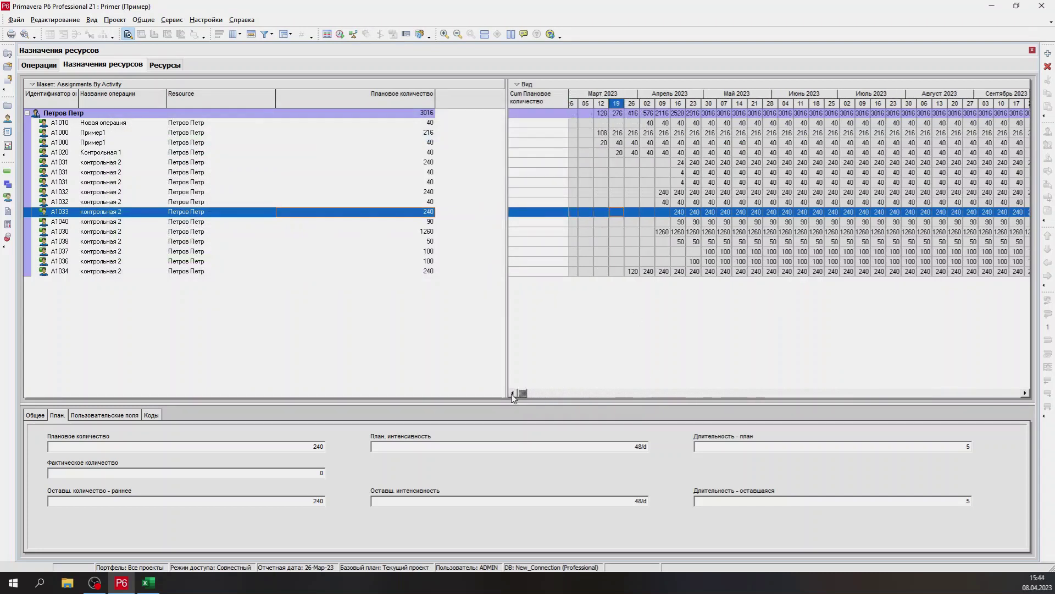
click(321, 186)
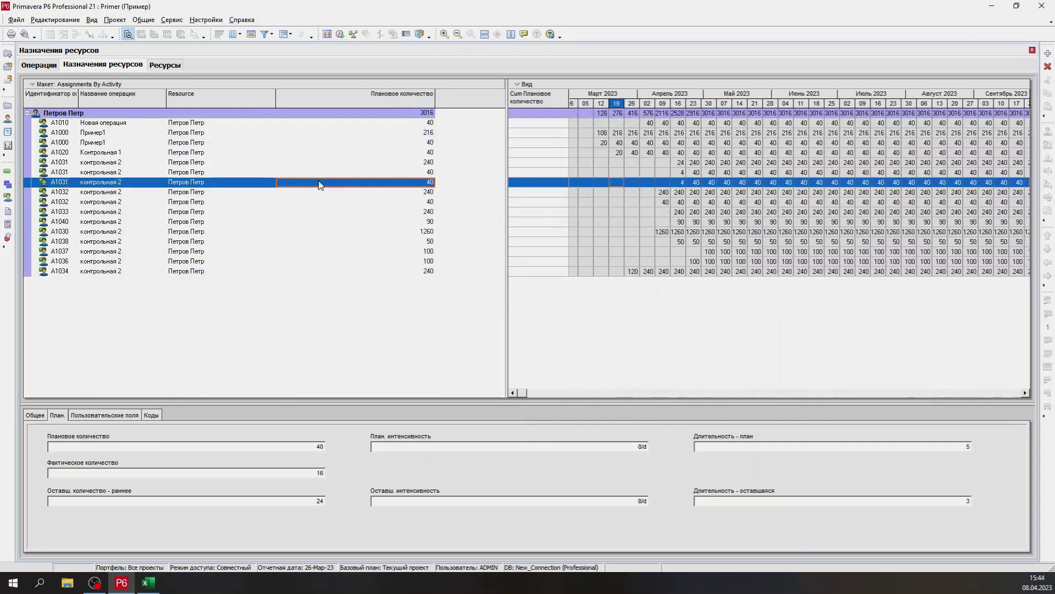
click(315, 202)
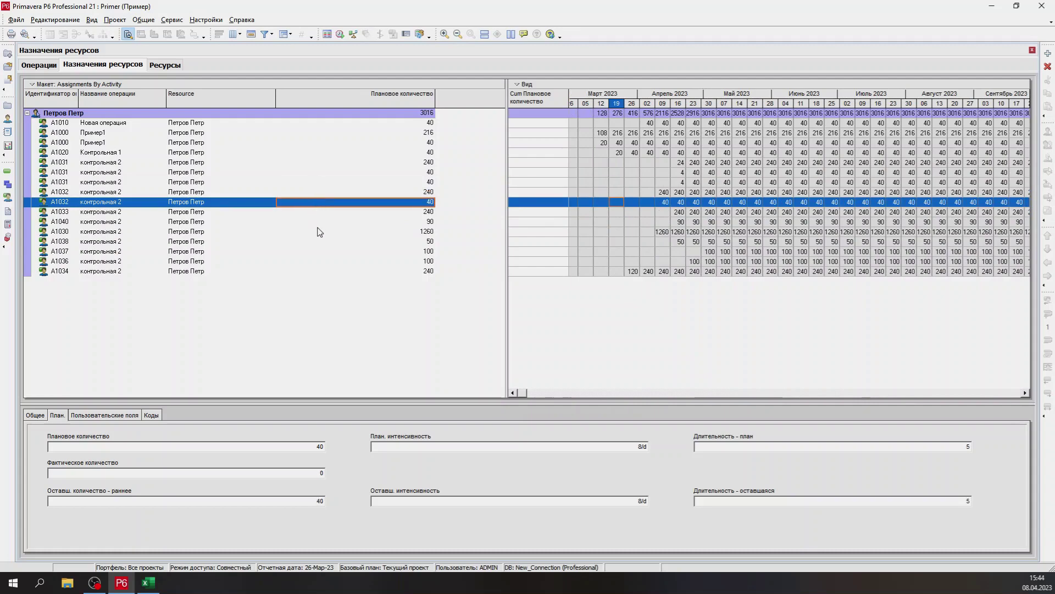
key(ctrl+a)
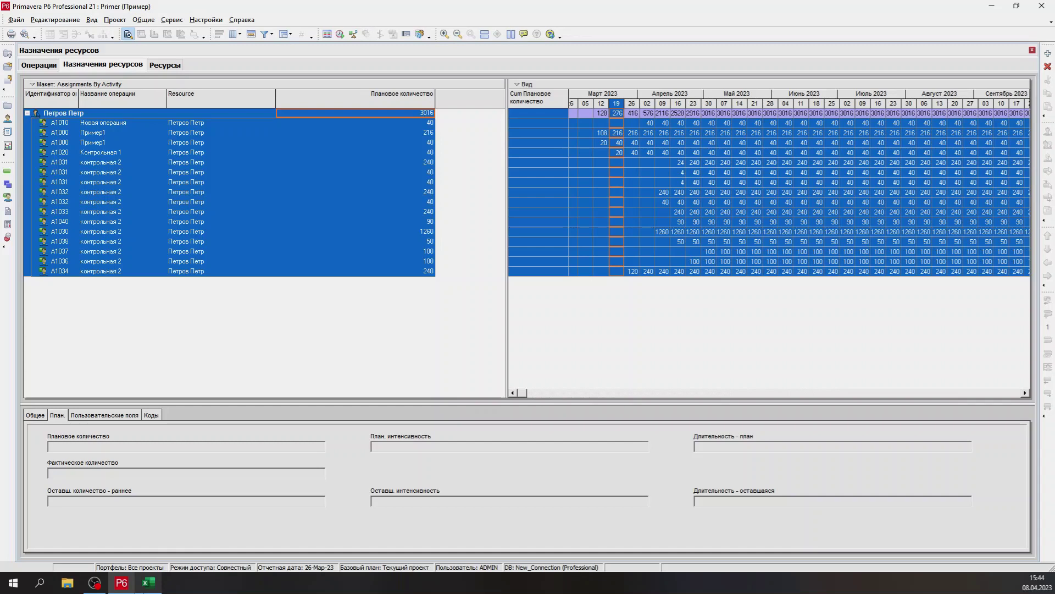
key(alt+Tab)
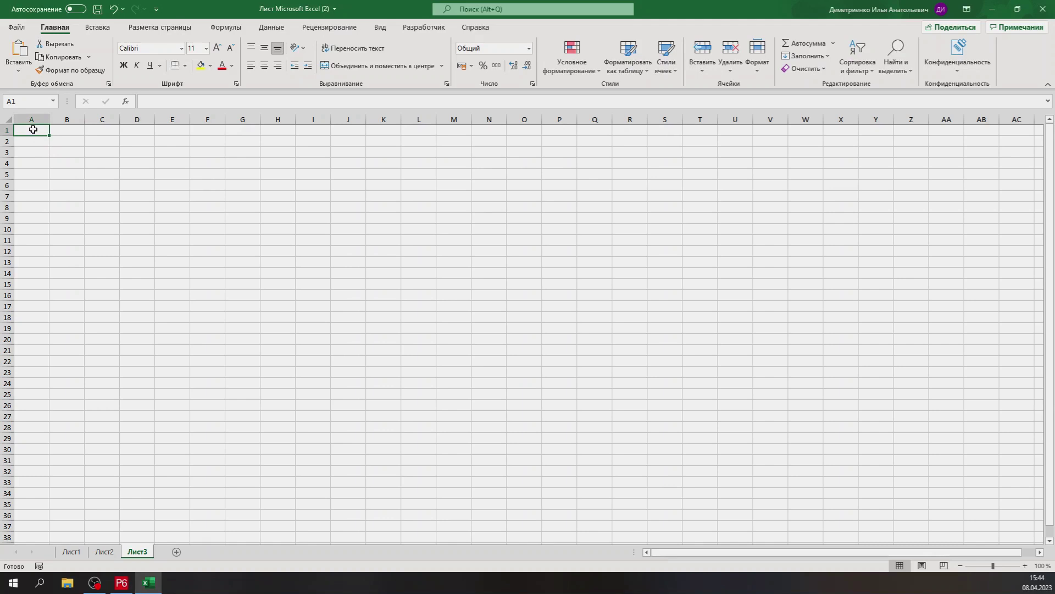
key(ctrl+v)
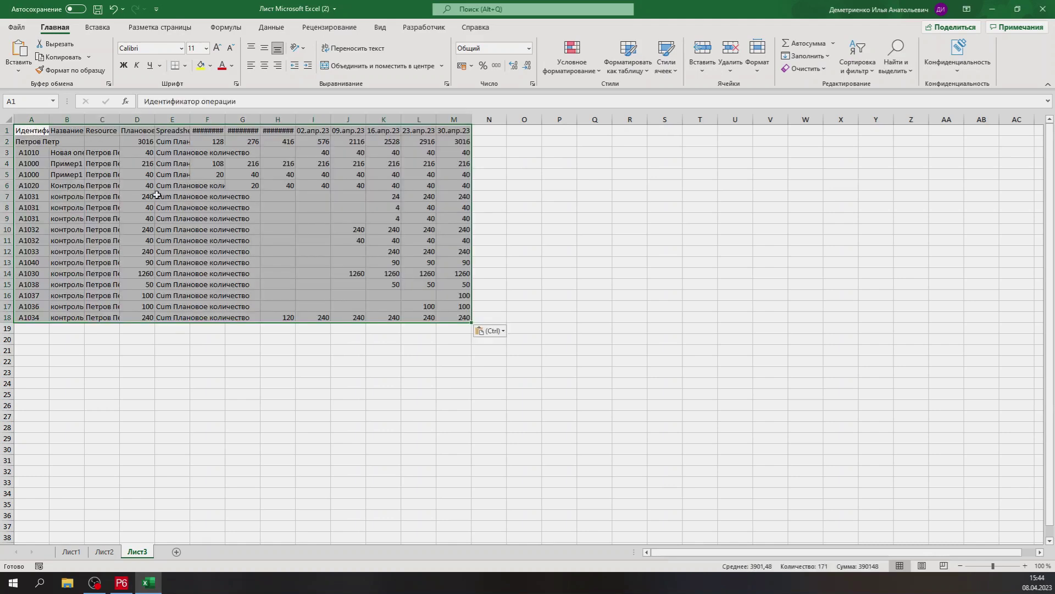
key(alt+Tab)
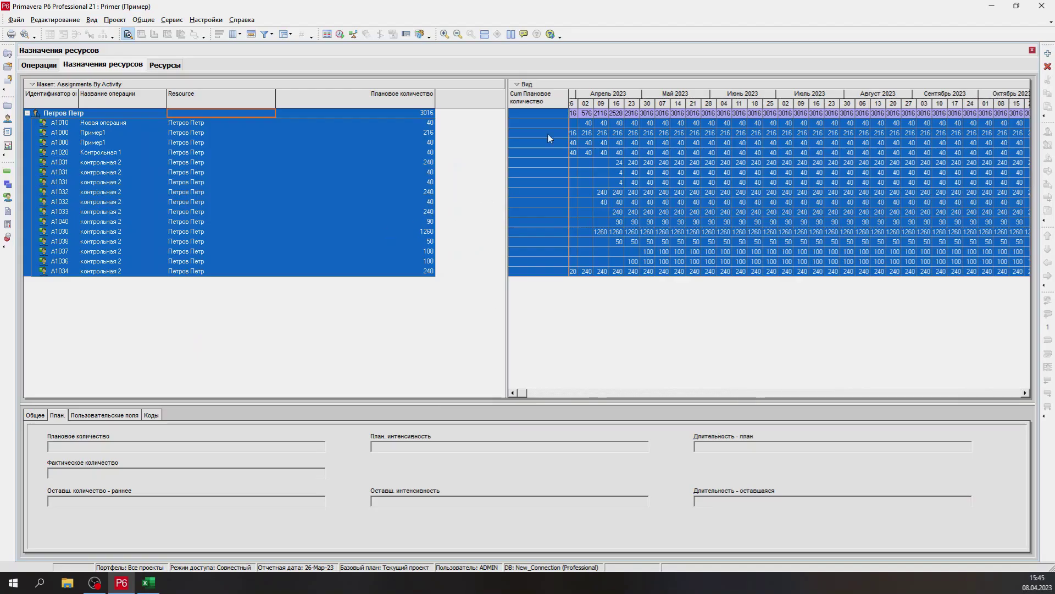
Replace the time-phased table's Cum Плановое количество field with Cum Фактическое количество in the resource assignments
right_click(534, 97)
mouse_move(583, 184)
click(687, 221)
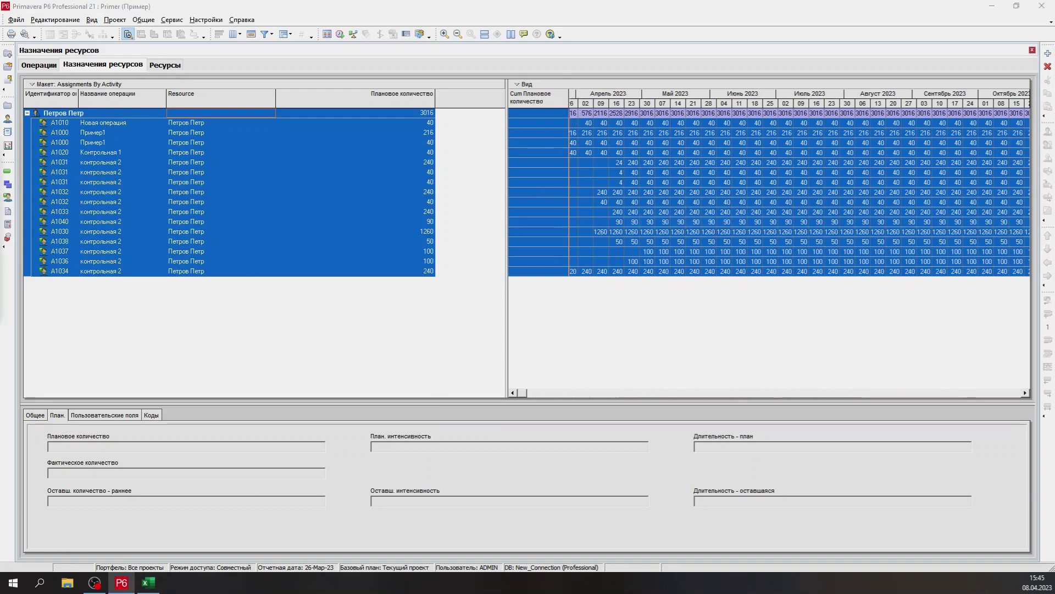
click(134, 200)
click(141, 216)
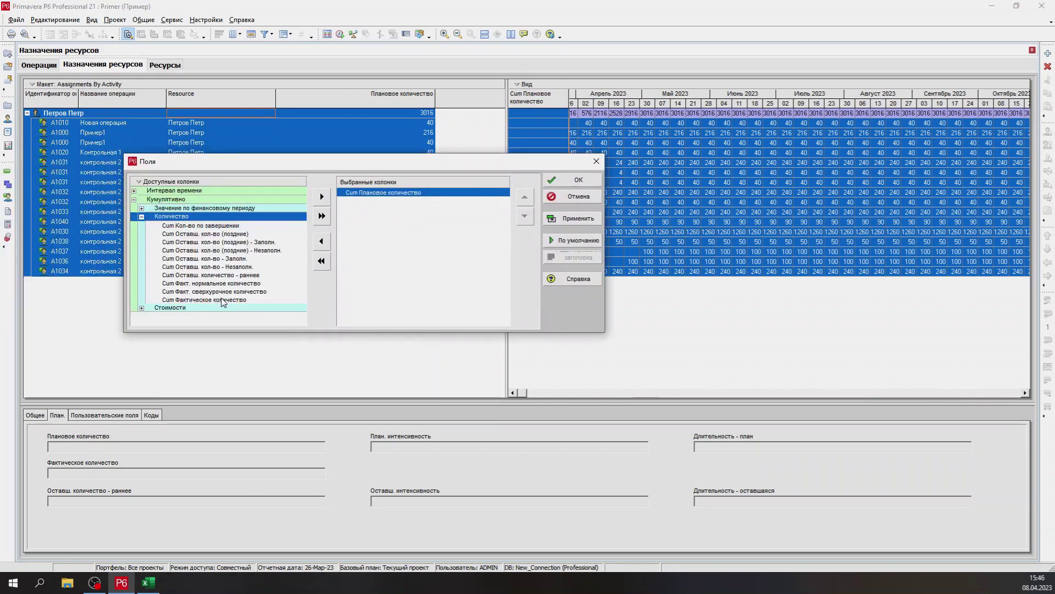
double_click(223, 299)
double_click(389, 193)
click(570, 219)
click(596, 161)
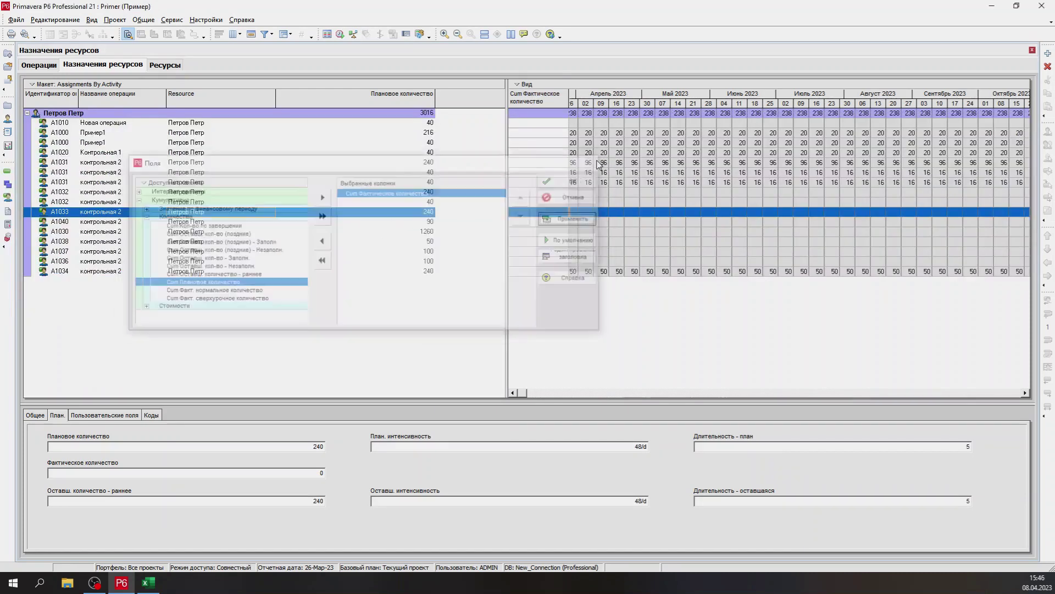
Copy all resource assignments with their cumulative actual quantities and paste them at A22 of Лист3 in Excel
click(104, 163)
key(ctrl+a)
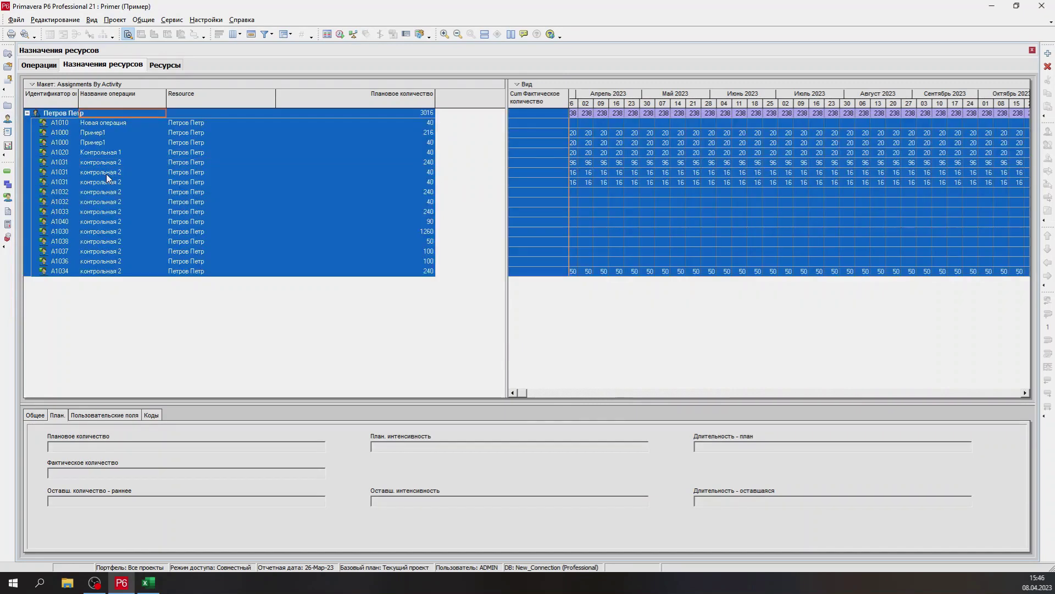
key(ctrl+c)
key(alt+Tab)
key(ctrl+v)
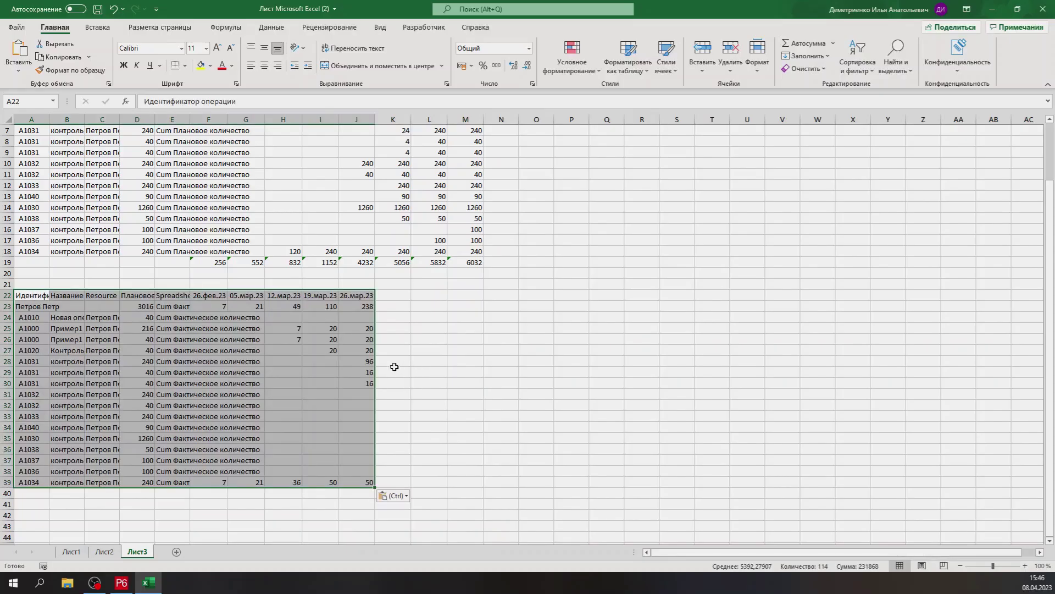
Total the actual quantities with =СУММ(F23:F39) in F40 and extend the formula across to J40
scroll(308, 418, down, 1)
click(215, 462)
text(=c)
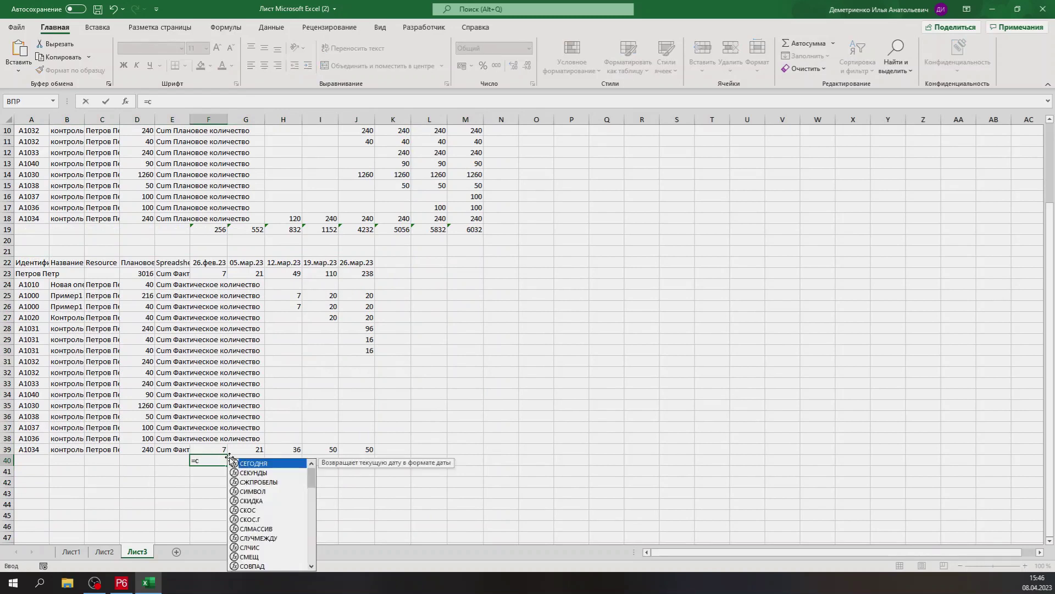
text(умм()
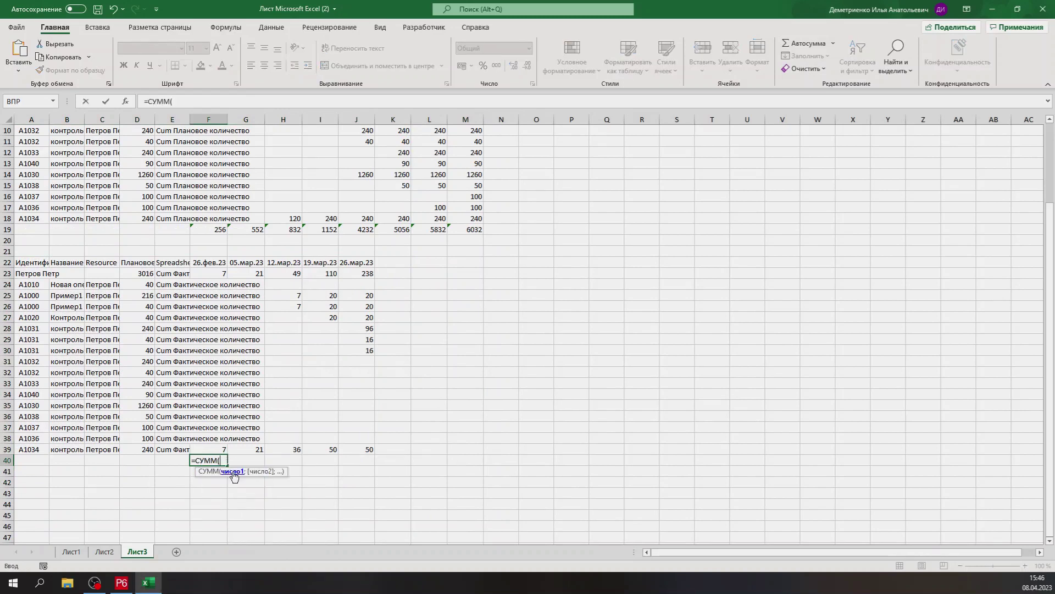
drag(216, 272, 373, 465)
key(Return)
click(356, 460)
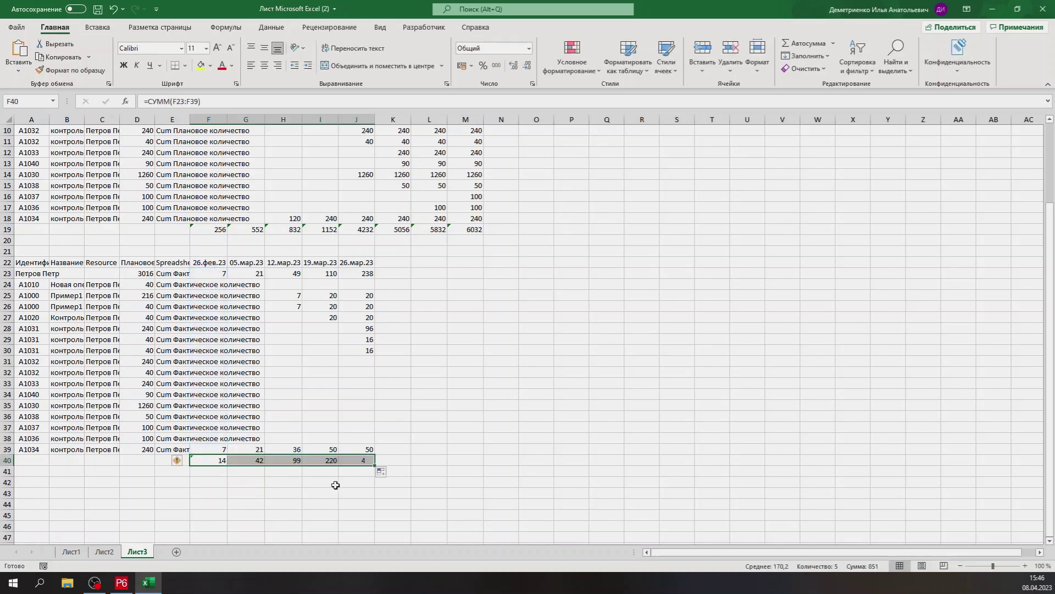
Build a date row from Q1 by copying 26.фев.23–26.мар.23 from the actual table and 02.апр.23–30.апр.23 from the planned table
scroll(415, 416, down, 1)
scroll(421, 414, up, 4)
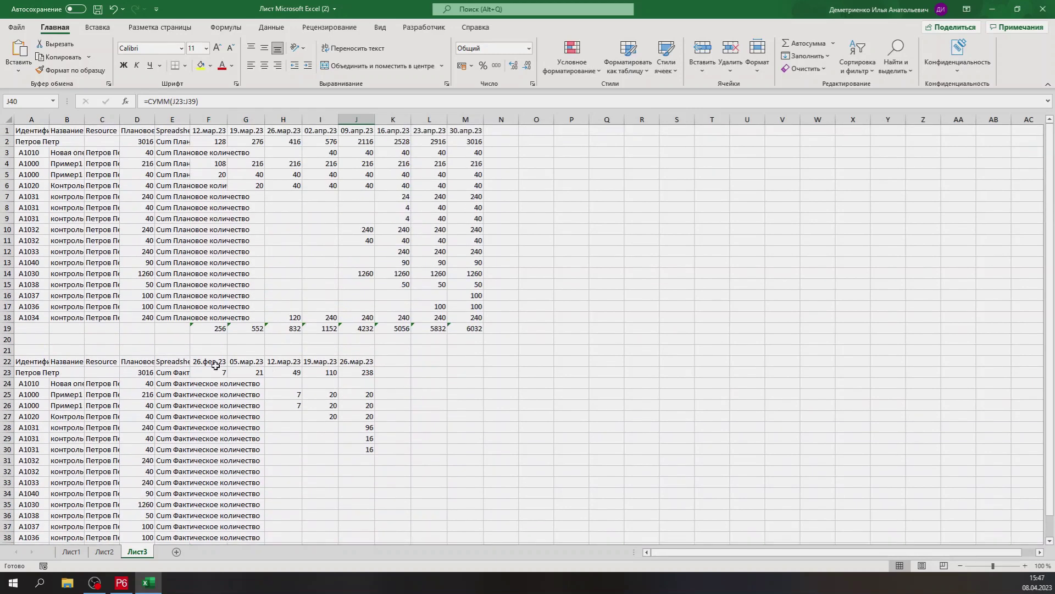
drag(215, 363, 357, 361)
key(ctrl+c)
click(606, 130)
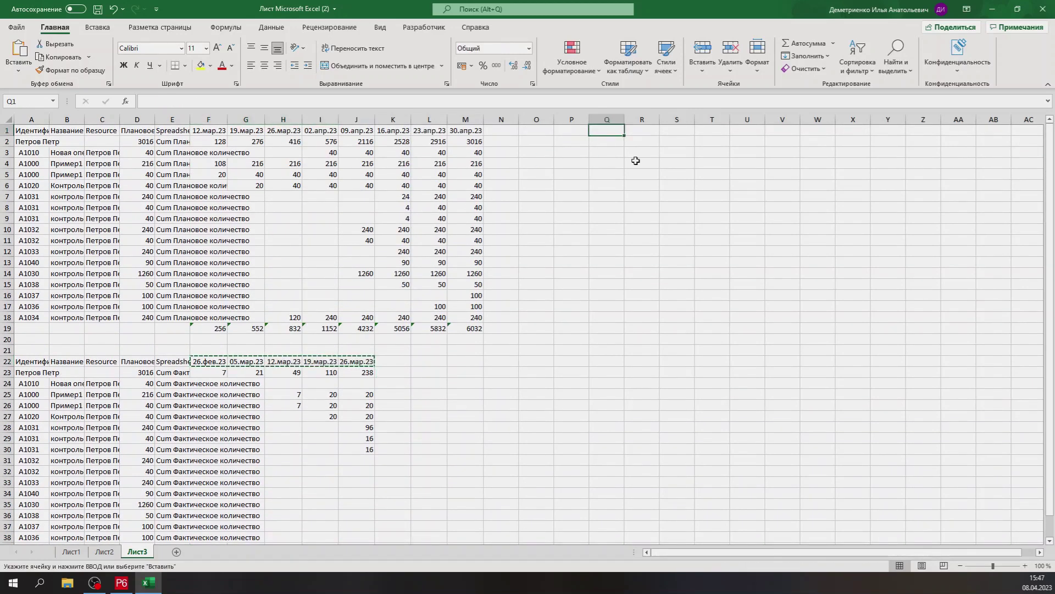
key(ctrl+v)
drag(608, 120, 753, 117)
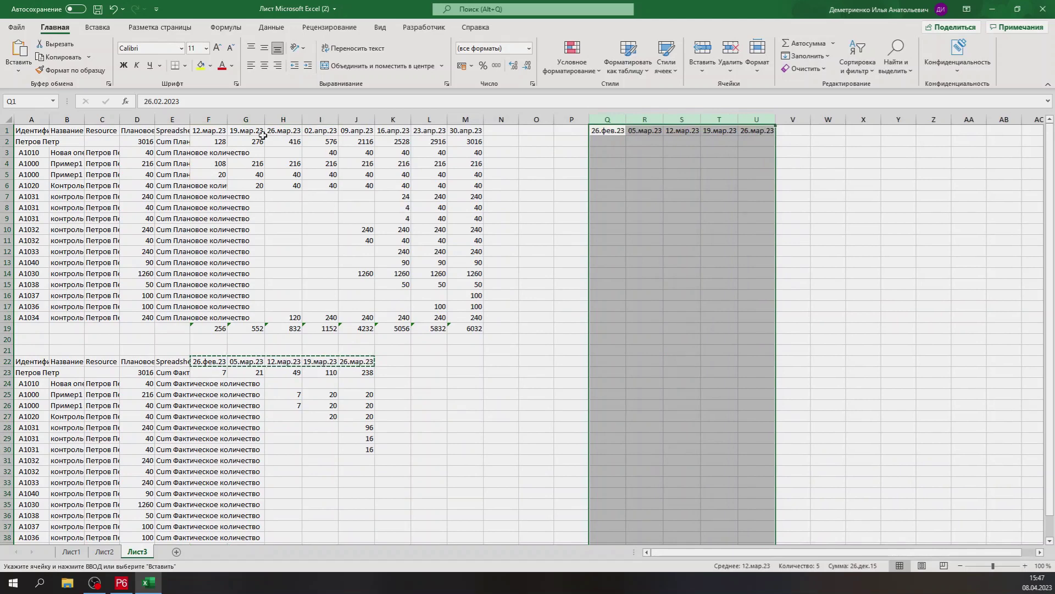
drag(310, 135, 453, 131)
key(ctrl+c)
click(791, 130)
key(ctrl+v)
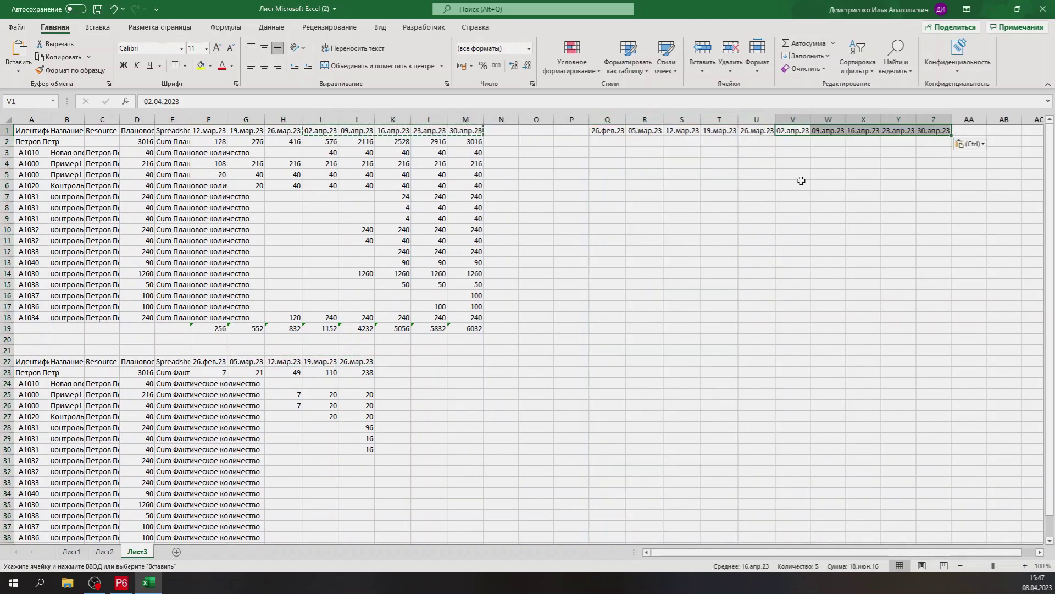
Label the rows under the new date row план in P2 and факт in P3
click(586, 144)
text(план)
key(Return)
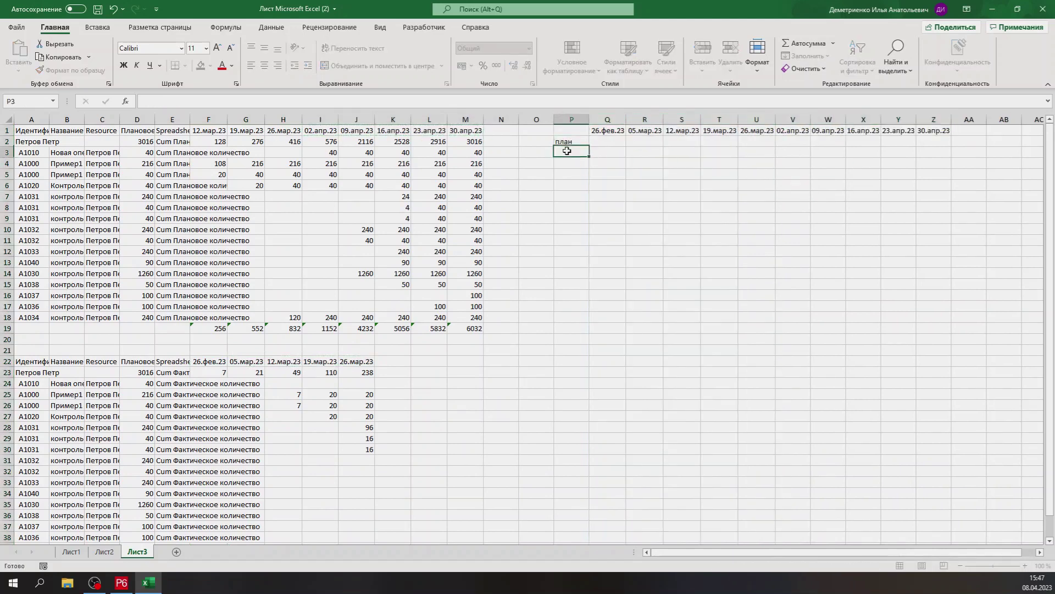
text(факт)
key(Return)
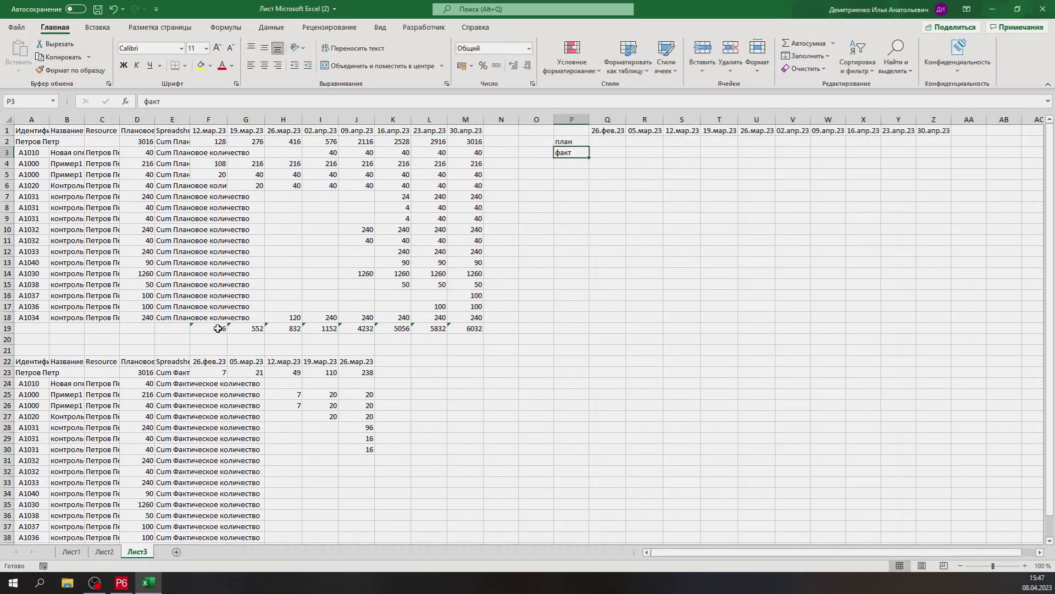
Copy the planned totals F19:M19 into the план row as values only, starting under 12.мар.23 in S2
drag(217, 328, 465, 328)
key(ctrl+c)
drag(690, 143, 934, 142)
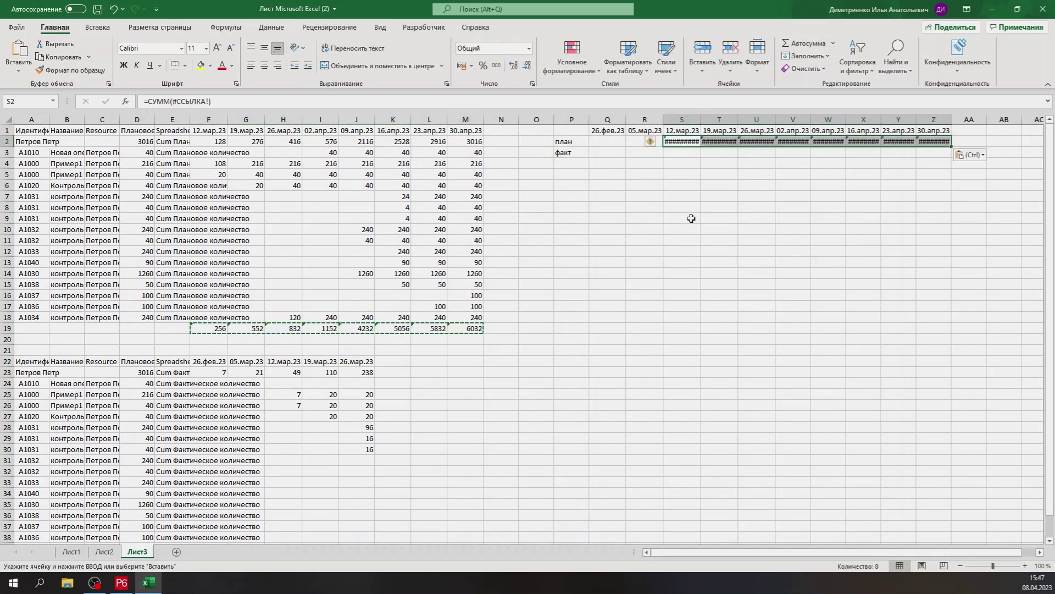
right_click(692, 142)
click(734, 196)
Copy the actual totals F40:J40 into the факт row as values only, starting under 26.фев.23 in Q3
scroll(319, 385, down, 4)
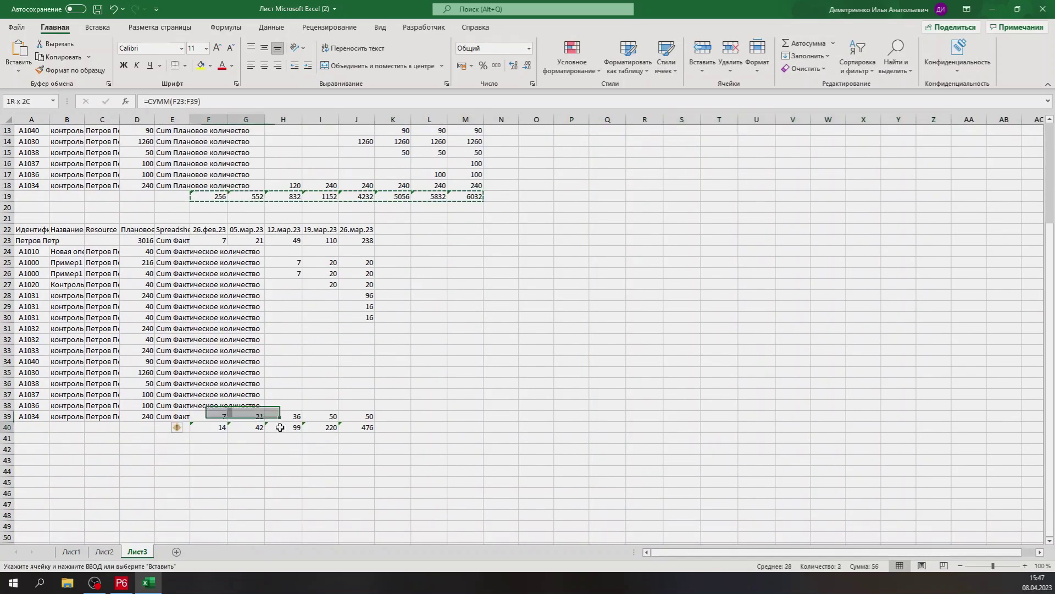
drag(208, 426, 356, 426)
scroll(400, 438, up, 4)
right_click(602, 154)
click(645, 208)
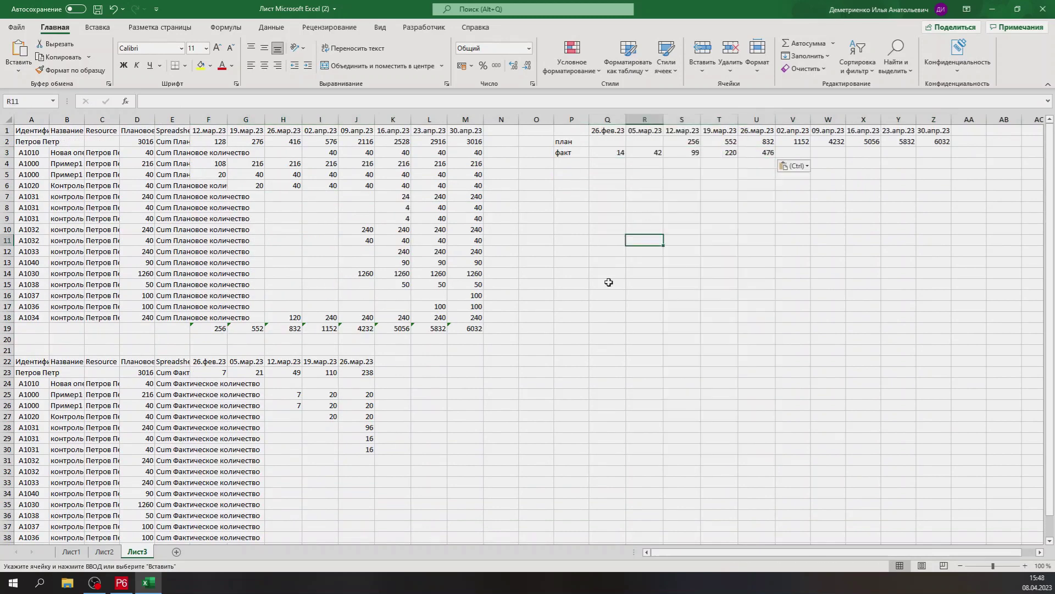
Insert the recommended line chart (График) of план and факт from the summary range P1:Z3
drag(564, 131, 945, 144)
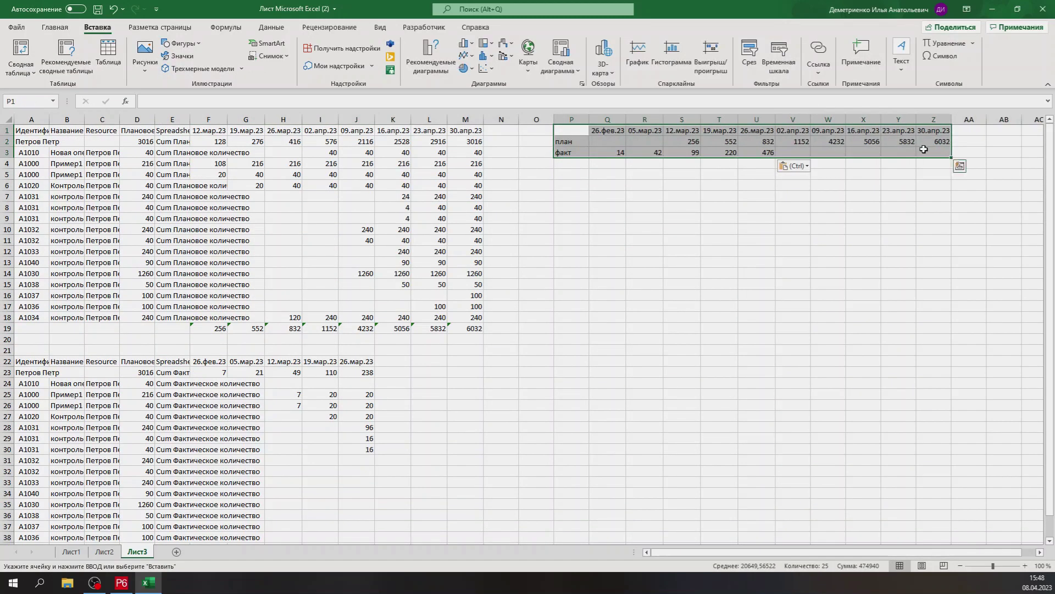
click(431, 55)
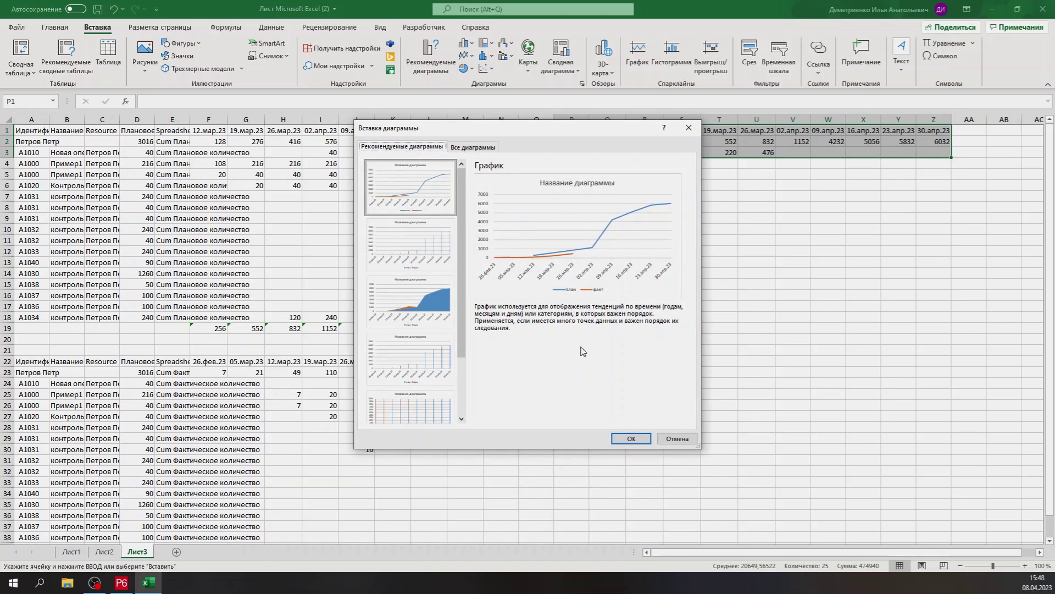
click(631, 438)
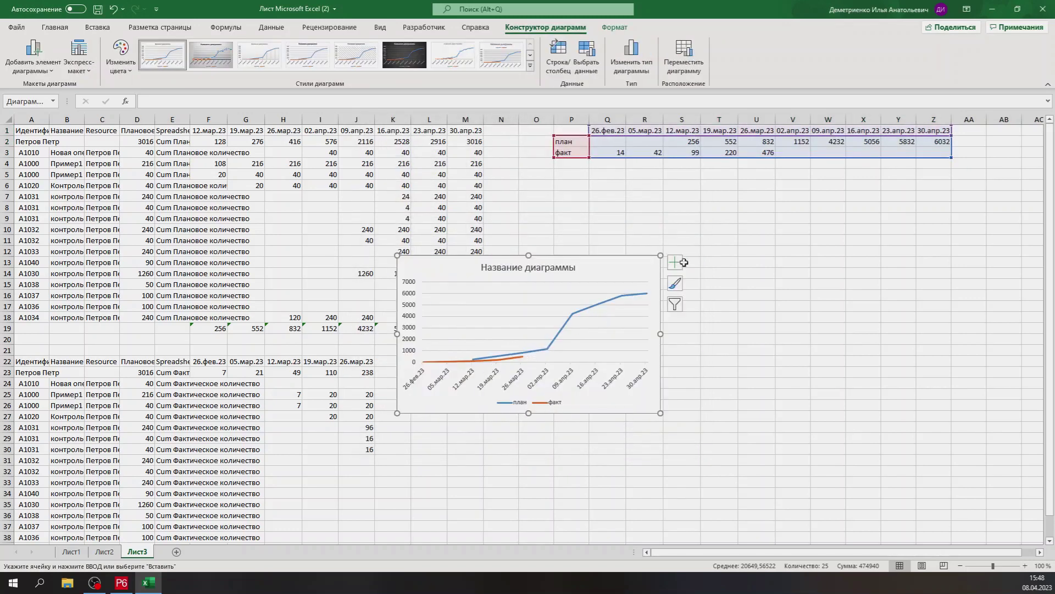
click(796, 151)
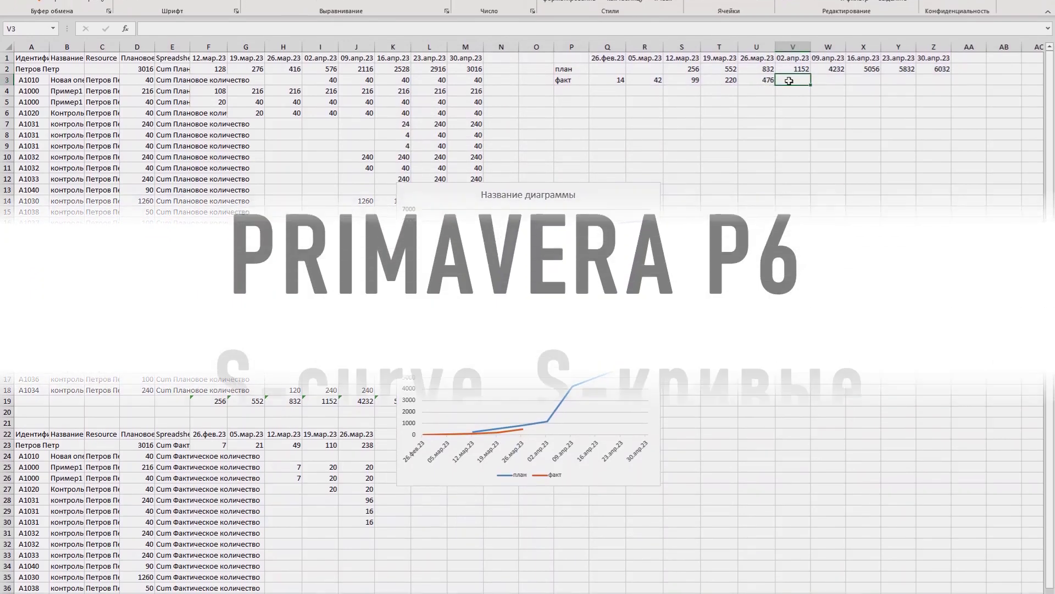